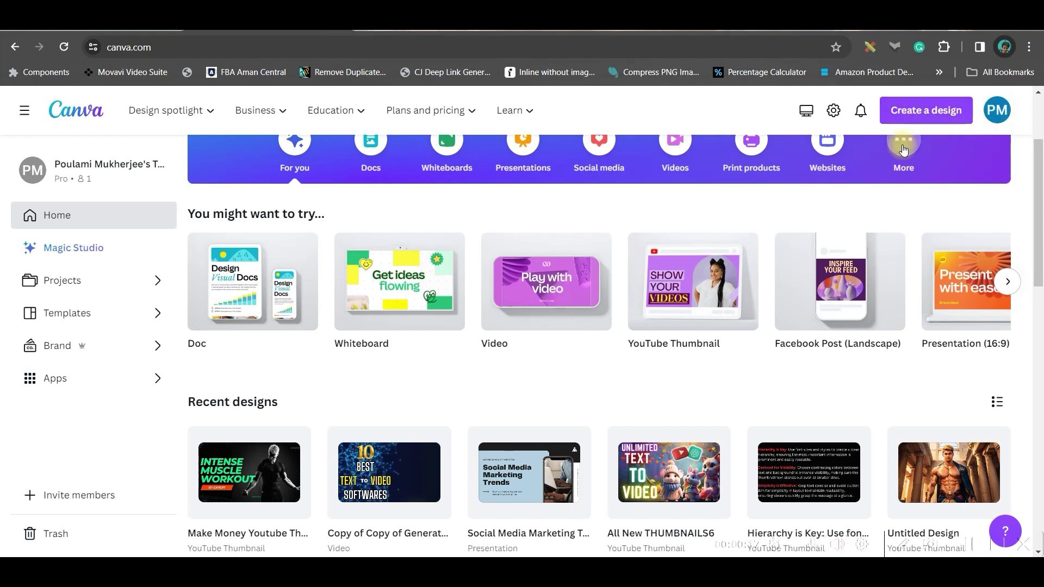
Step: Search for 'YouTube Thumbnail' designs and start a blank thumbnail
{"action": "scroll", "coordinate": [623, 195], "scroll_direction": "up", "scroll_amount": 3}
{"action": "left_click", "coordinate": [561, 226]}
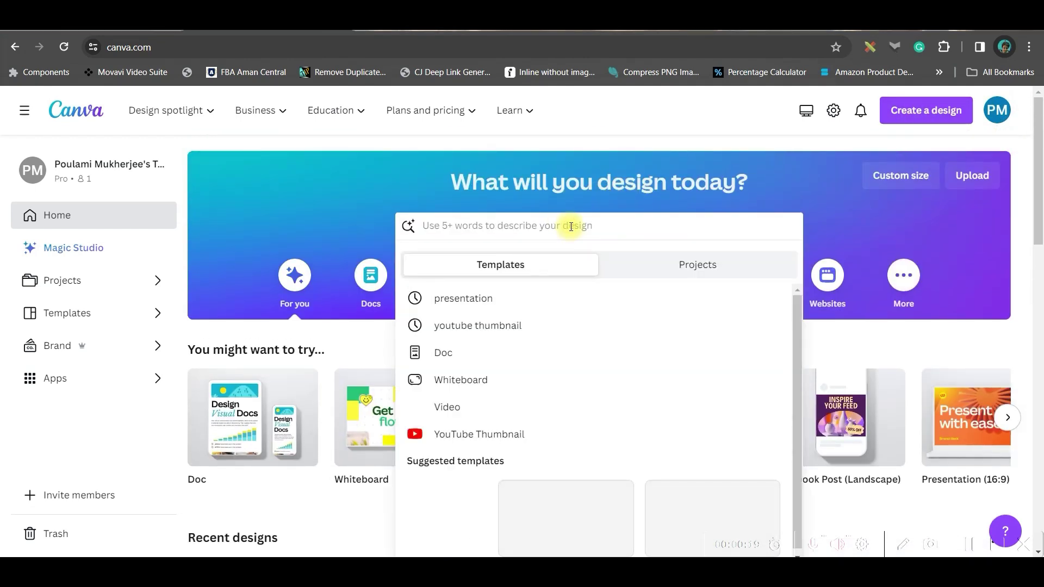
{"action": "type", "text": "YouTu"}
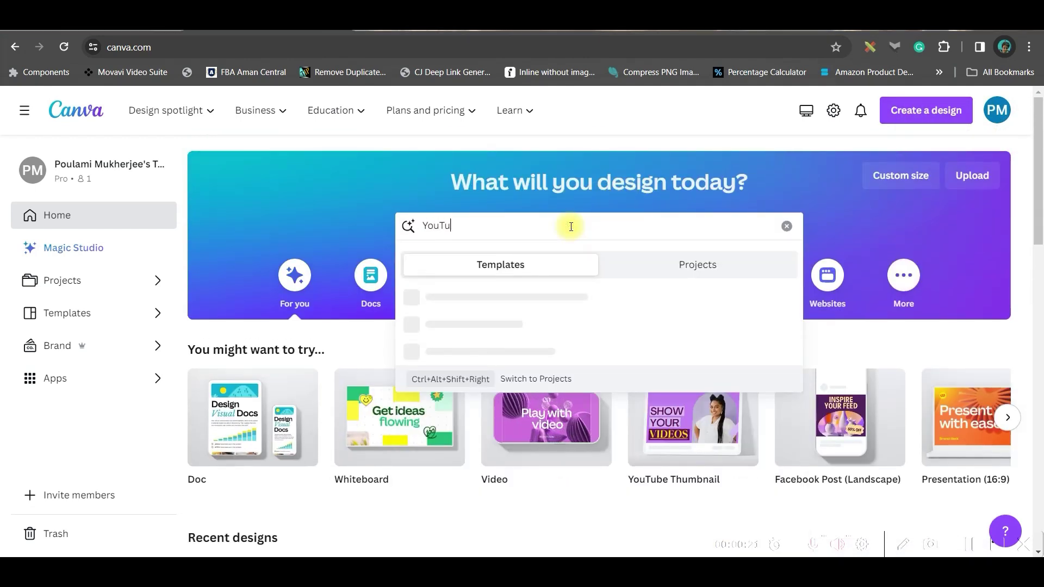
{"action": "type", "text": "be Thumbnail"}
{"action": "key", "text": "Return"}
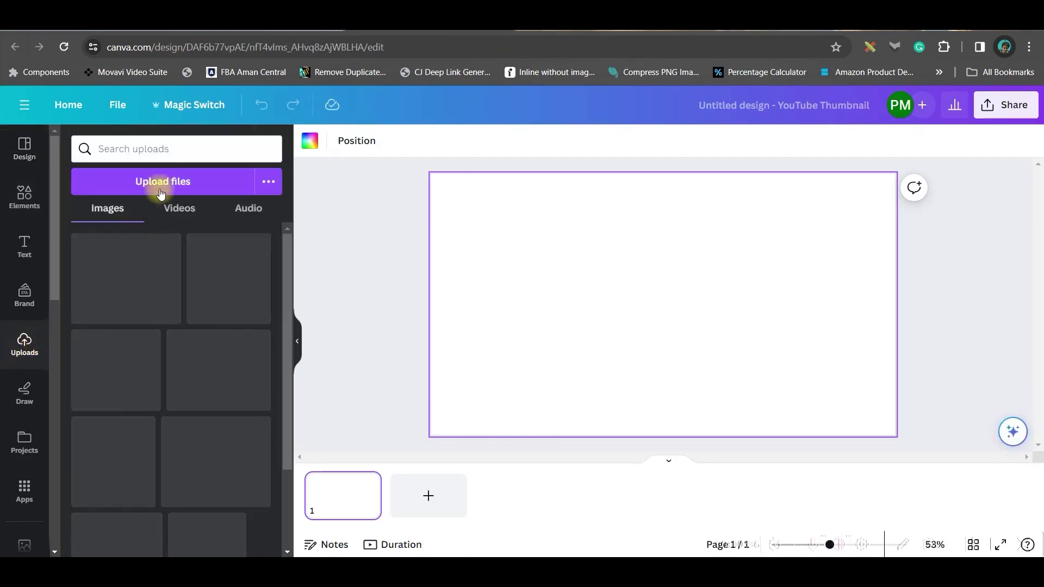
Step: Upload the photo of the woman holding coffee and place it on the canvas
{"action": "left_click", "coordinate": [160, 190]}
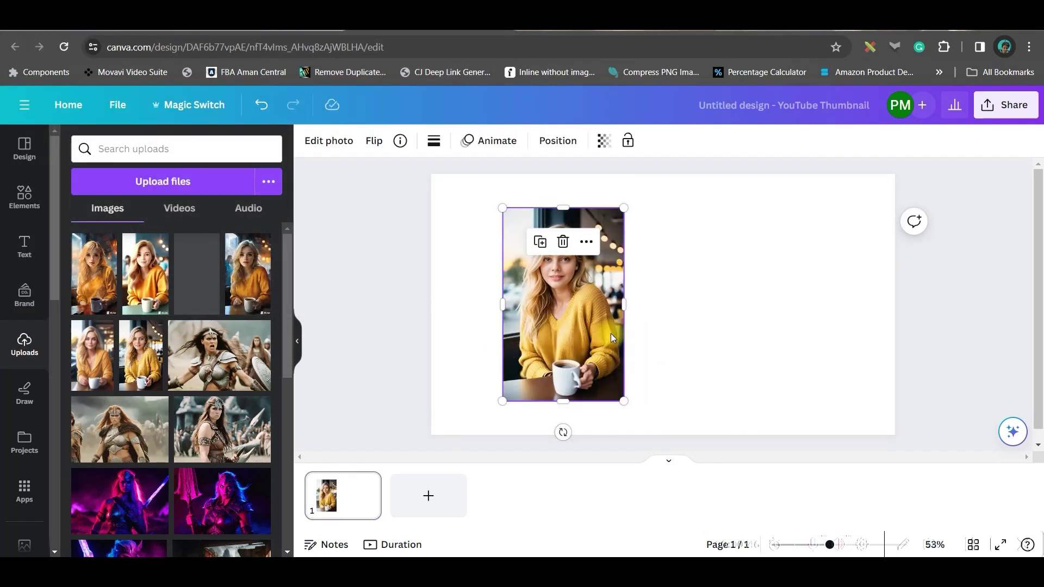
{"action": "left_click", "coordinate": [753, 261]}
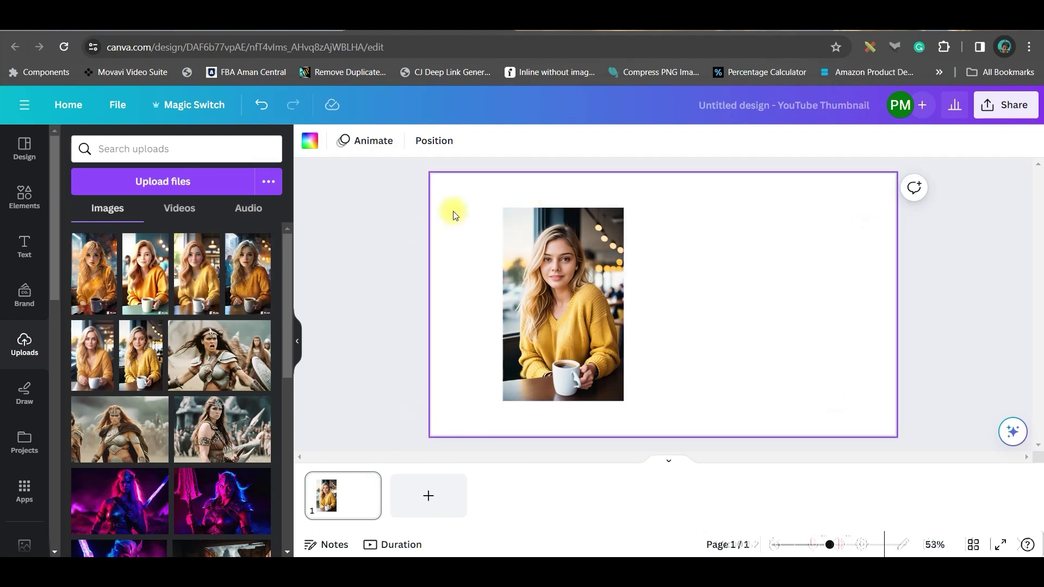
{"action": "left_click", "coordinate": [583, 245]}
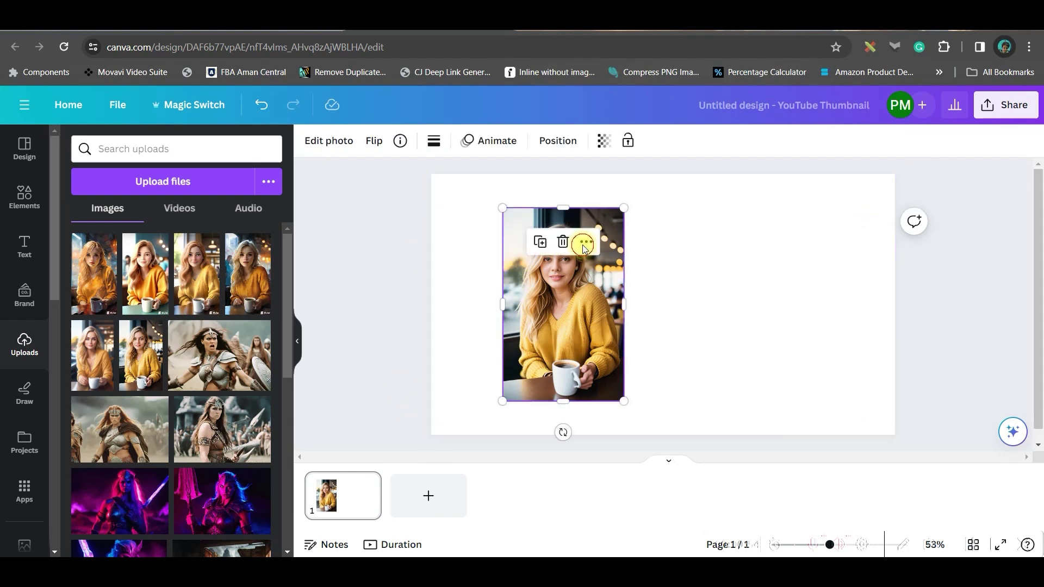
Step: Magic Expand the coffee photo to a 16:9 frame with AI-generated café fill
{"action": "left_click", "coordinate": [334, 143]}
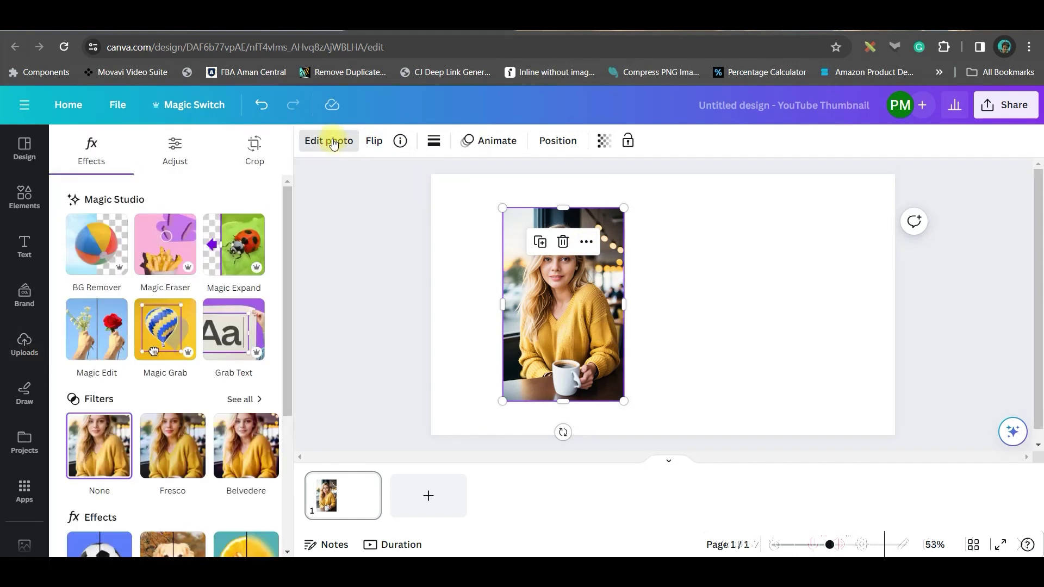
{"action": "left_click", "coordinate": [229, 234]}
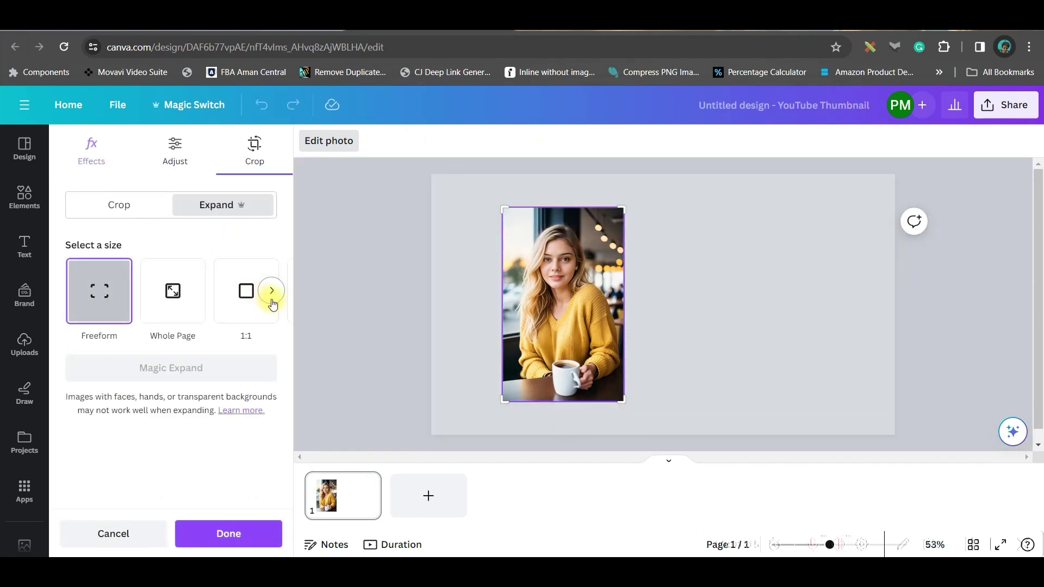
{"action": "left_click", "coordinate": [271, 293]}
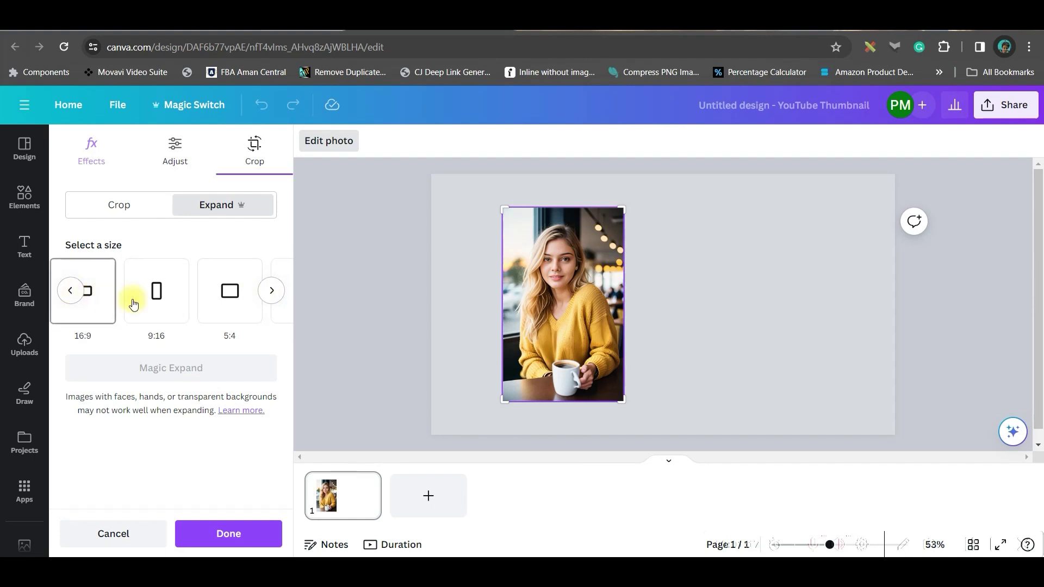
{"action": "left_click", "coordinate": [90, 315]}
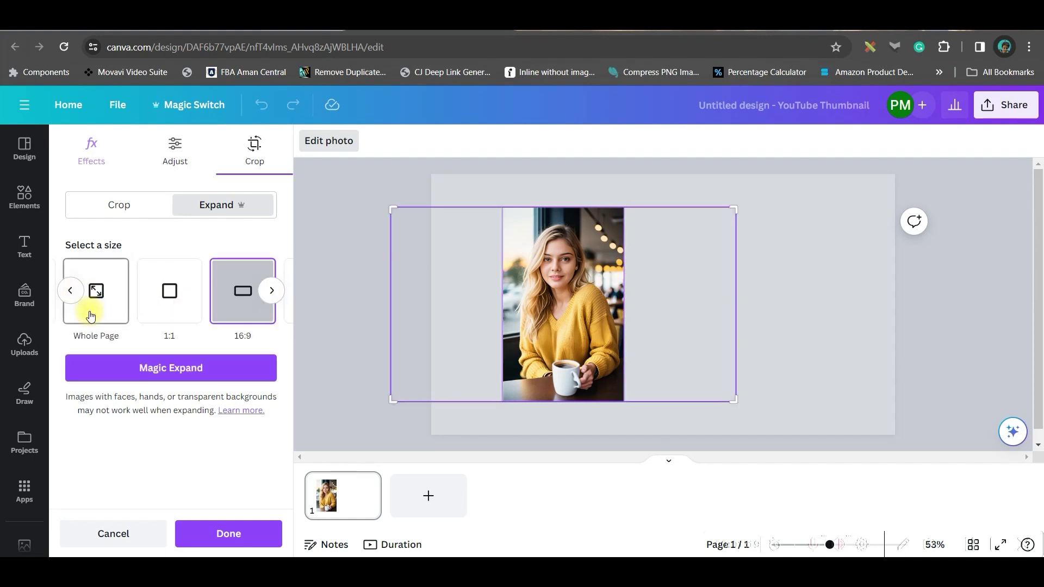
{"action": "left_click", "coordinate": [137, 368]}
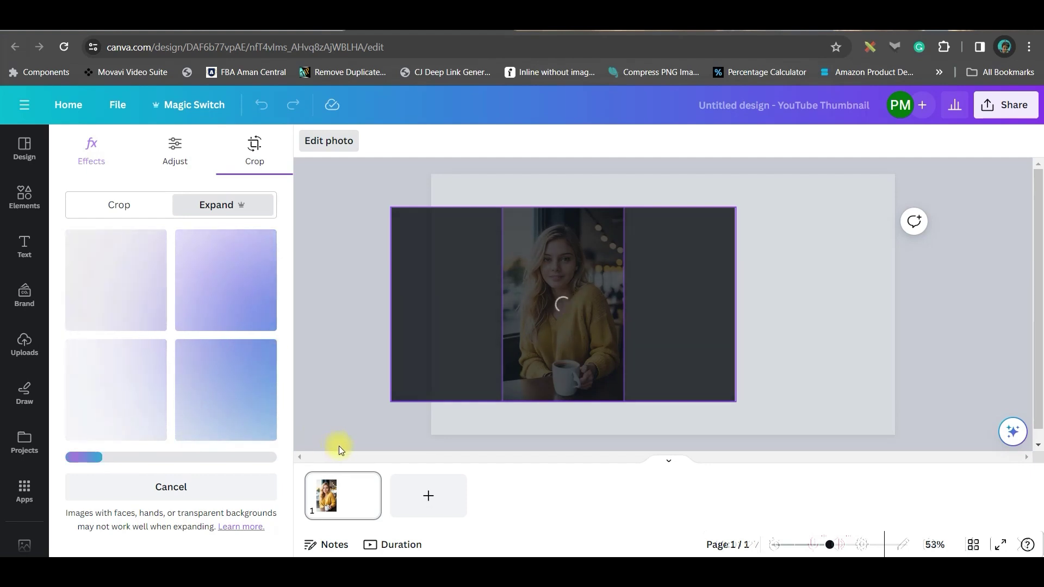
Step: Set the expanded photo as the page background and add a blank second page
{"action": "left_click", "coordinate": [603, 256]}
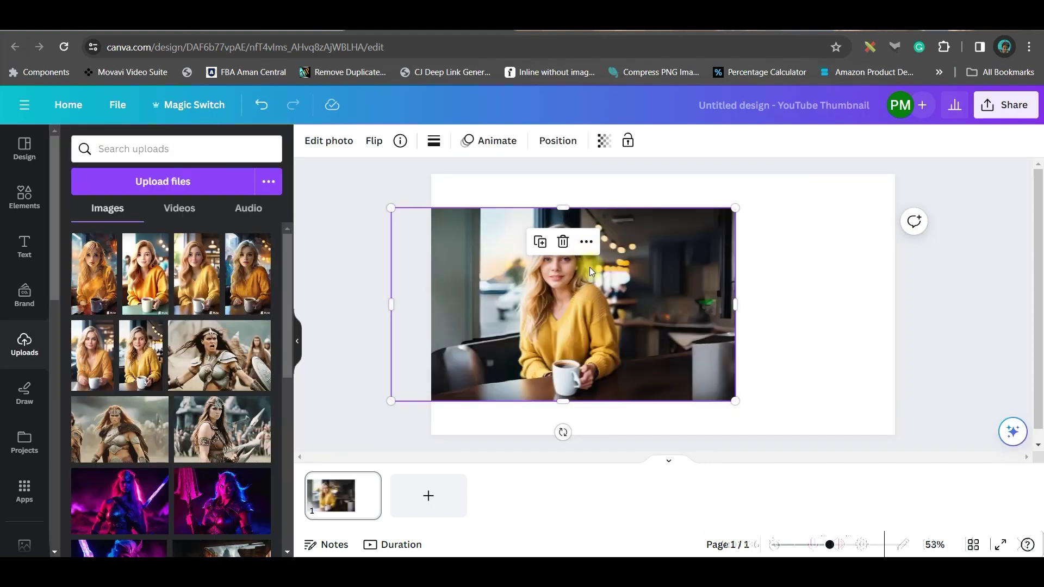
{"action": "right_click", "coordinate": [601, 293]}
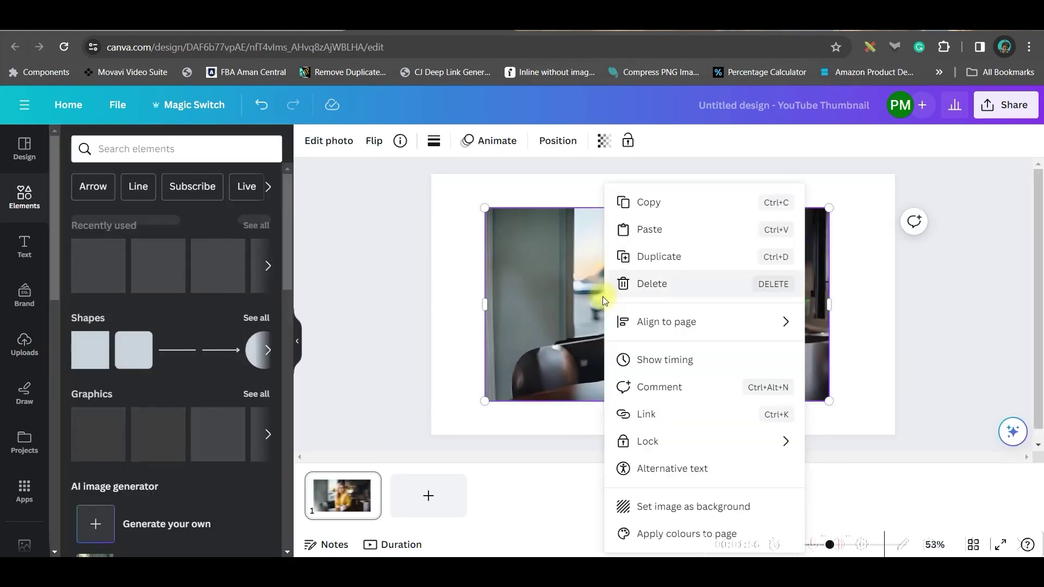
{"action": "left_click", "coordinate": [690, 505]}
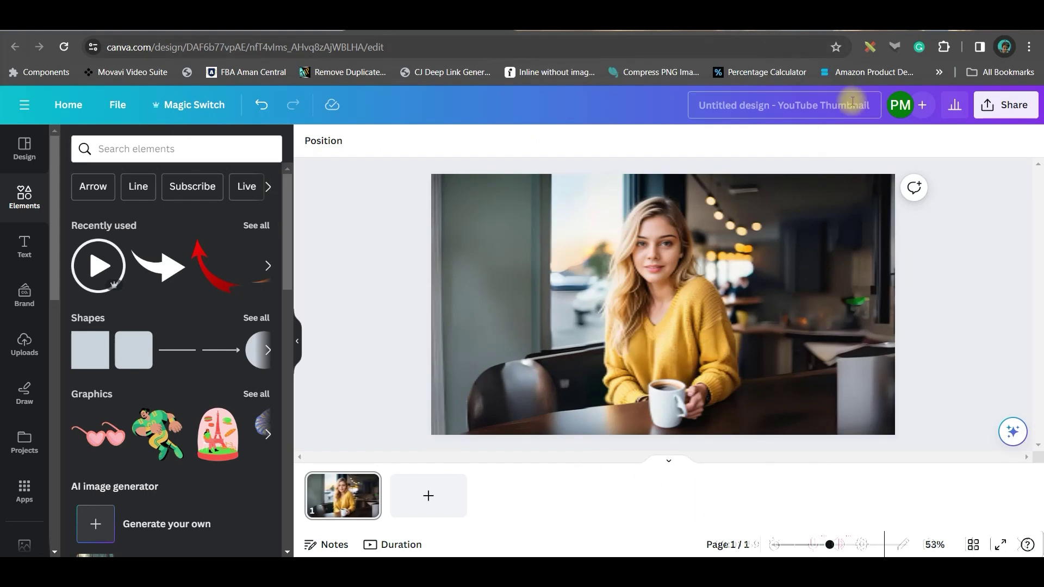
{"action": "key", "text": "ctrl+Return"}
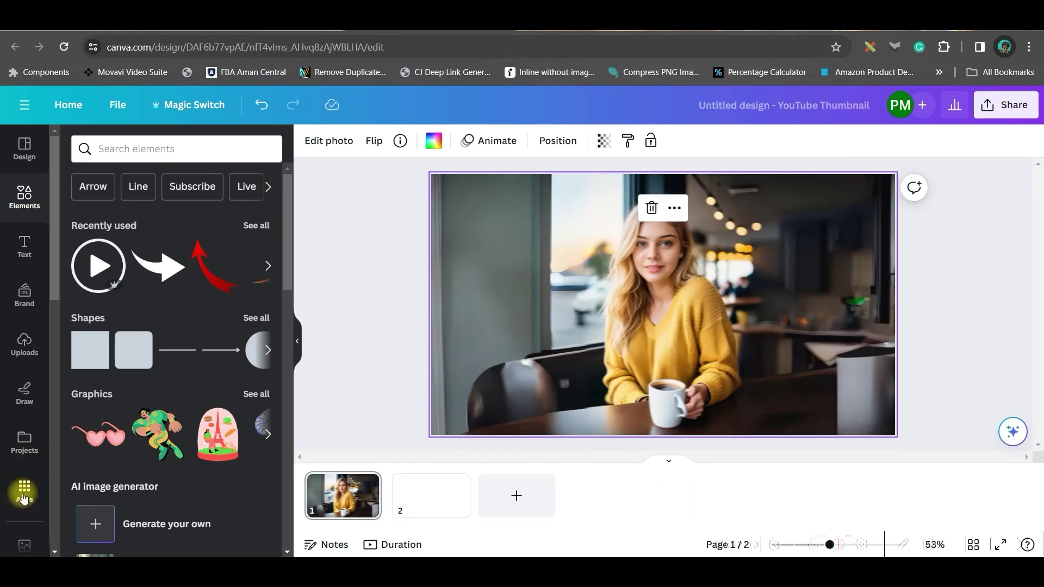
Step: Find the Cartoonify app in Apps and open it
{"action": "left_click", "coordinate": [30, 494]}
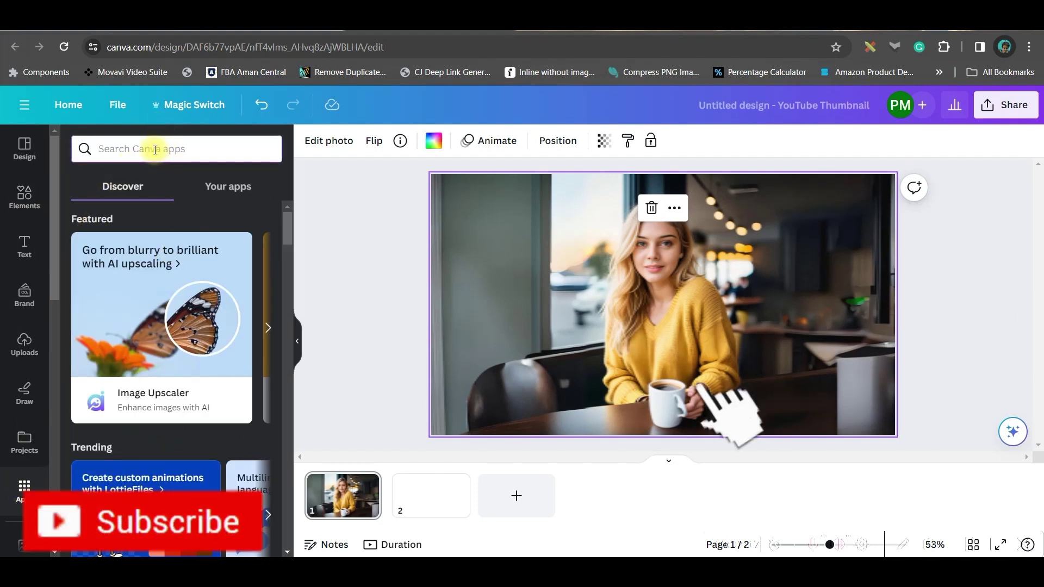
{"action": "type", "text": "Cartoonify"}
{"action": "key", "text": "Return"}
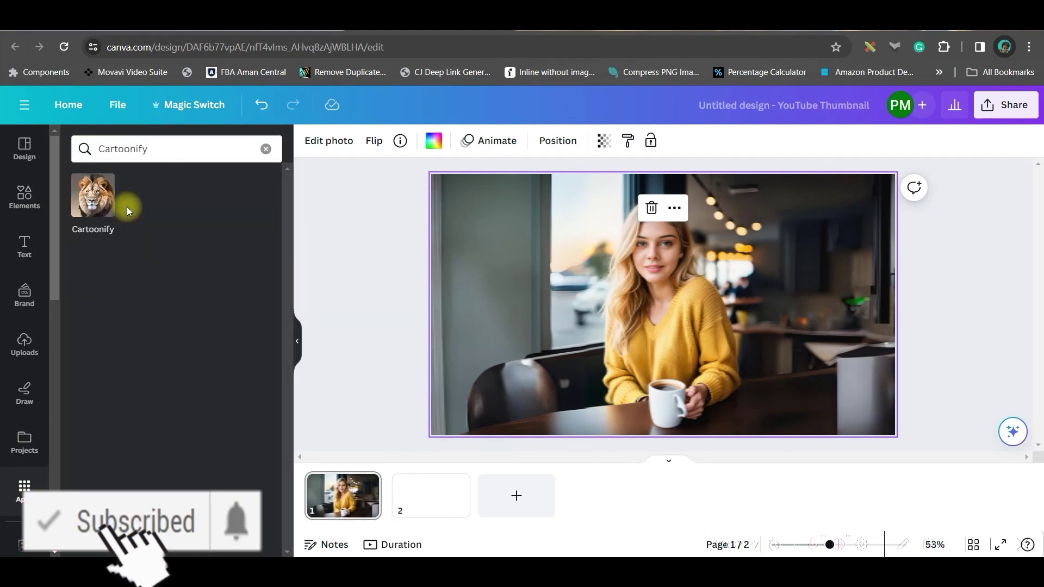
{"action": "left_click", "coordinate": [108, 199]}
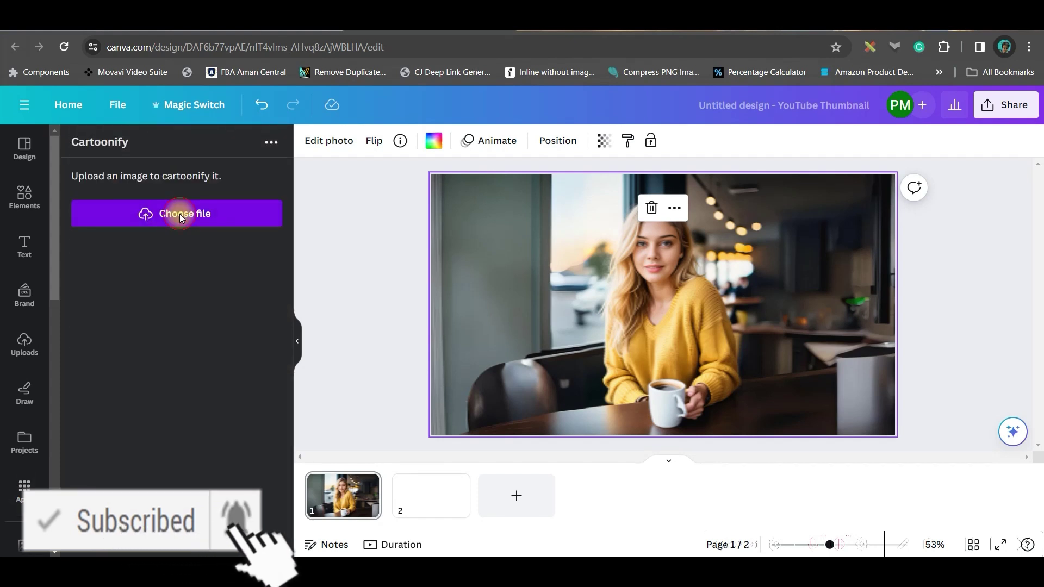
Step: Cartoonify the image file 11.png in the Cartoonify app
{"action": "left_click", "coordinate": [181, 213]}
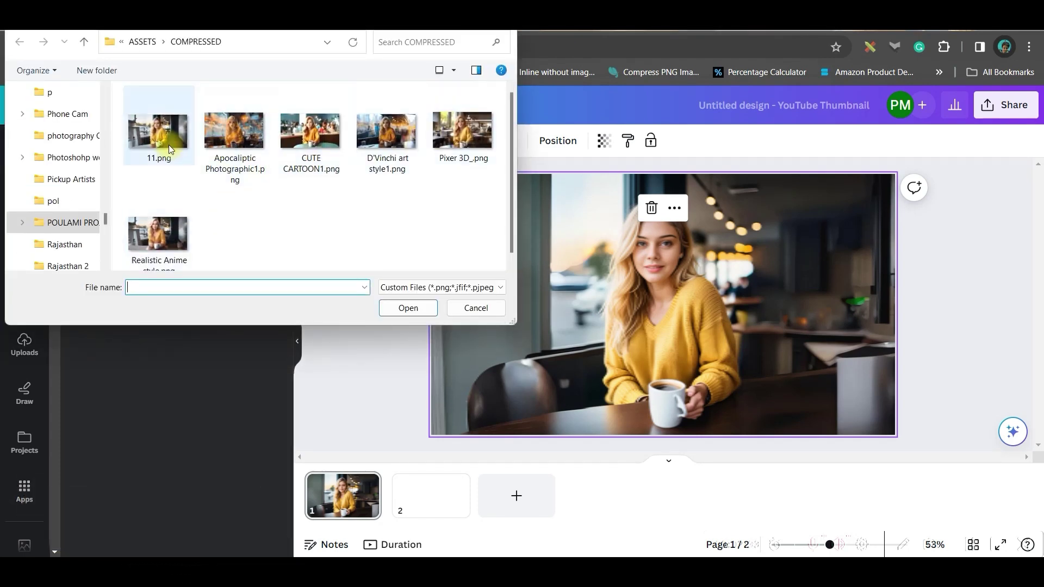
{"action": "left_click", "coordinate": [168, 141]}
{"action": "left_click", "coordinate": [408, 308]}
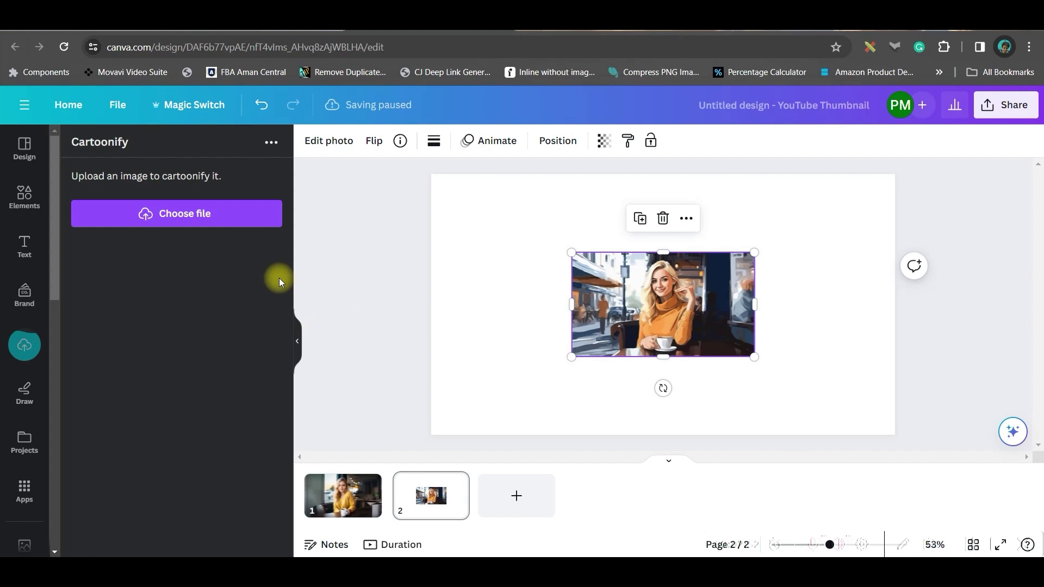
Step: Set the cartoon image as page 2's background and dismiss the app menu
{"action": "right_click", "coordinate": [644, 307]}
{"action": "left_click", "coordinate": [750, 504]}
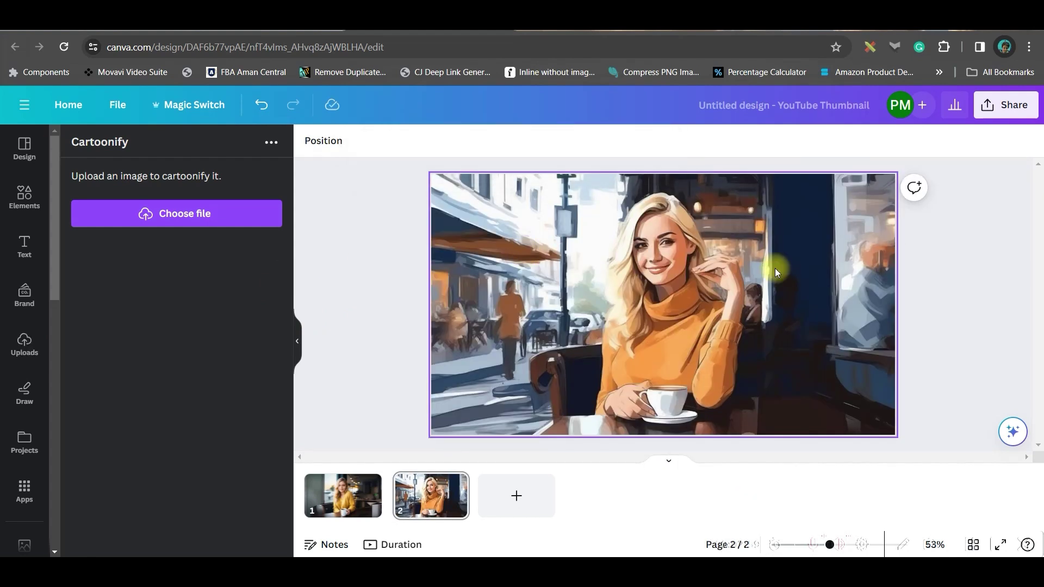
{"action": "left_click", "coordinate": [271, 142]}
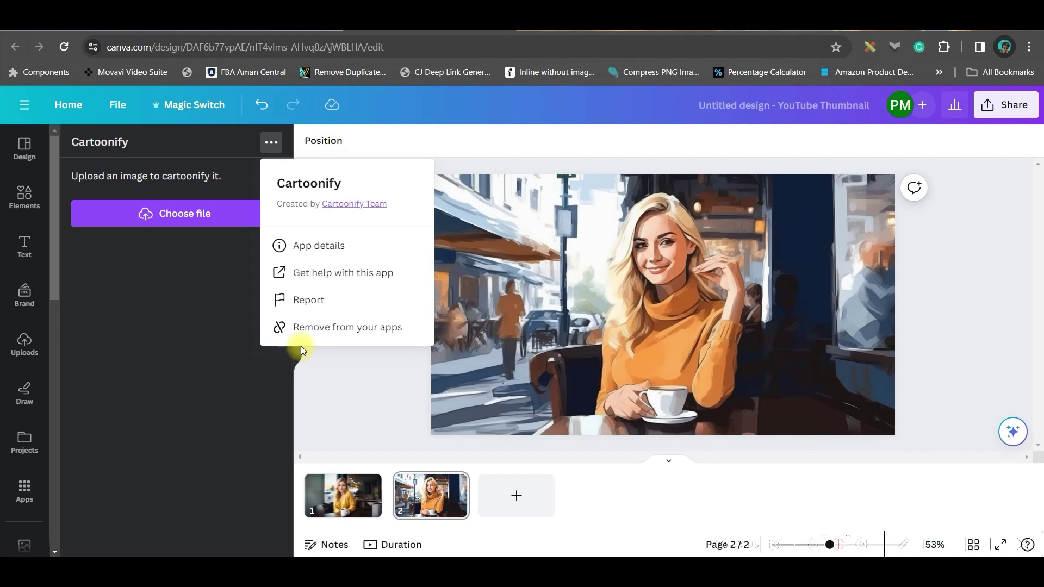
{"action": "left_click", "coordinate": [761, 225]}
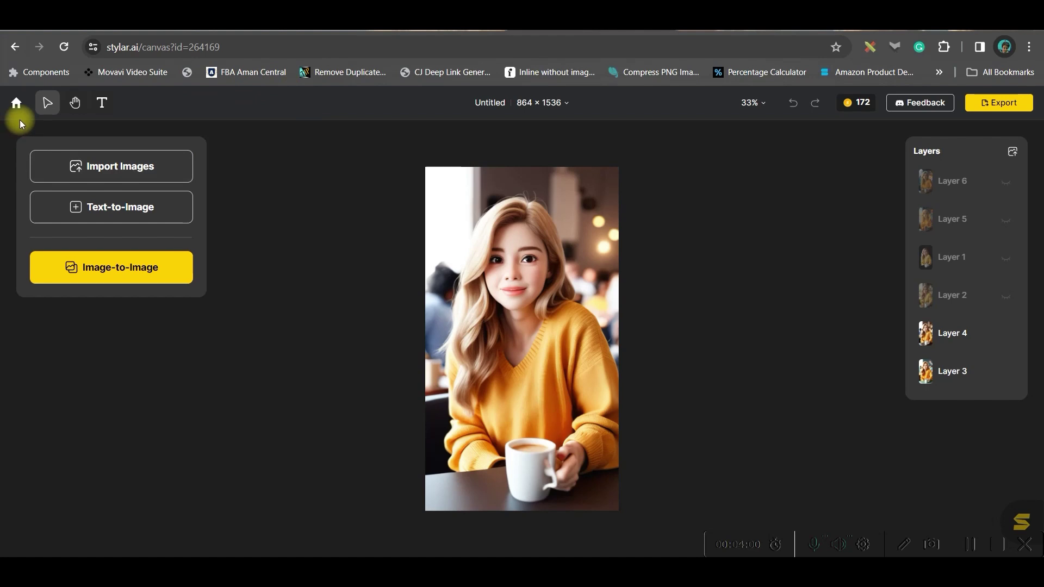
Step: From the Stylar.ai home page, import 11.png onto a new canvas as Layer 1
{"action": "left_click", "coordinate": [17, 105]}
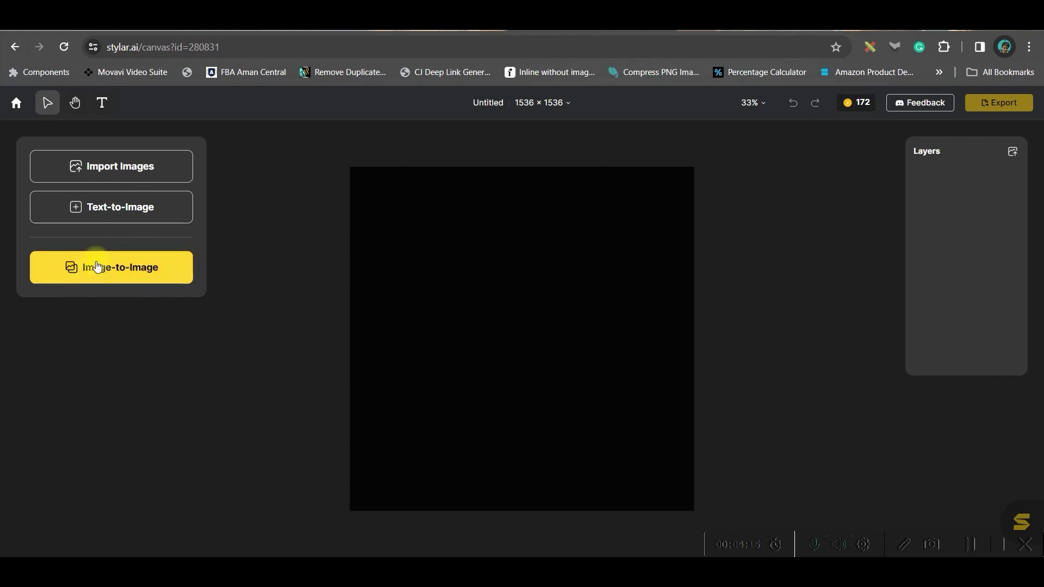
{"action": "left_click", "coordinate": [98, 267]}
{"action": "left_click", "coordinate": [170, 145]}
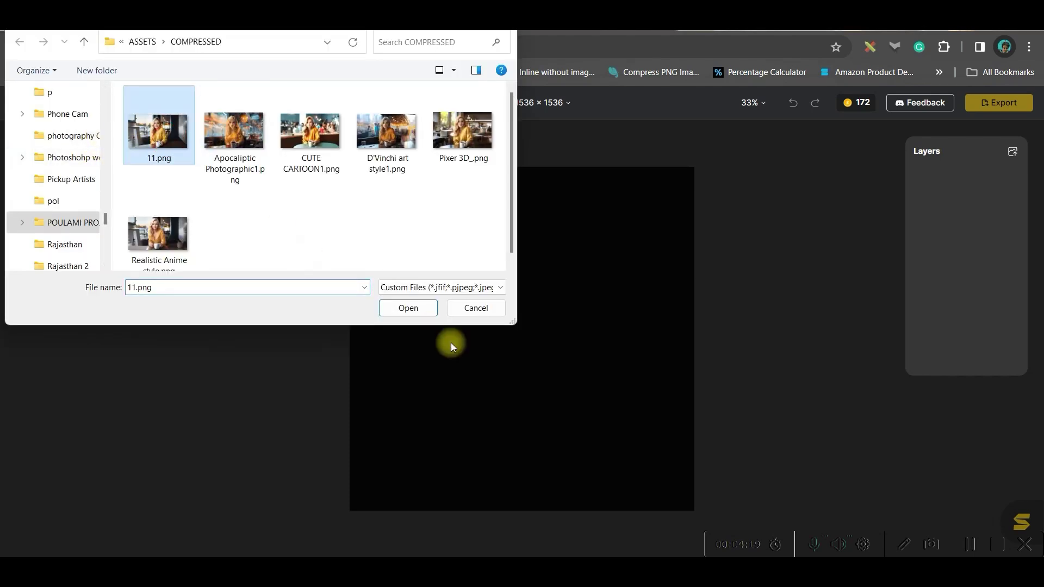
{"action": "left_click", "coordinate": [416, 309]}
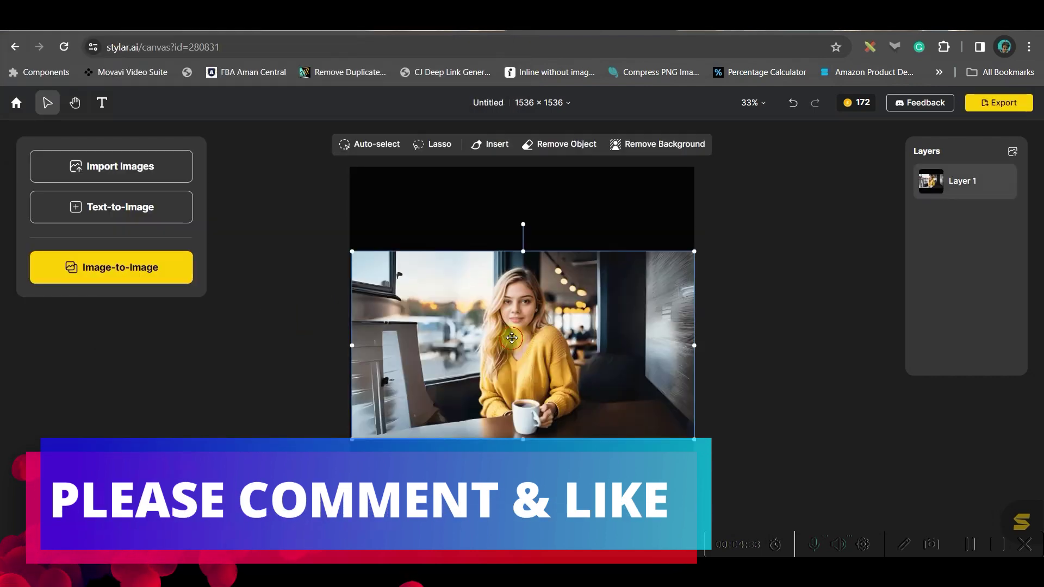
Step: In Image-to-Image, replace the Realistic style with Luminous Portraiture
{"action": "left_click", "coordinate": [118, 261]}
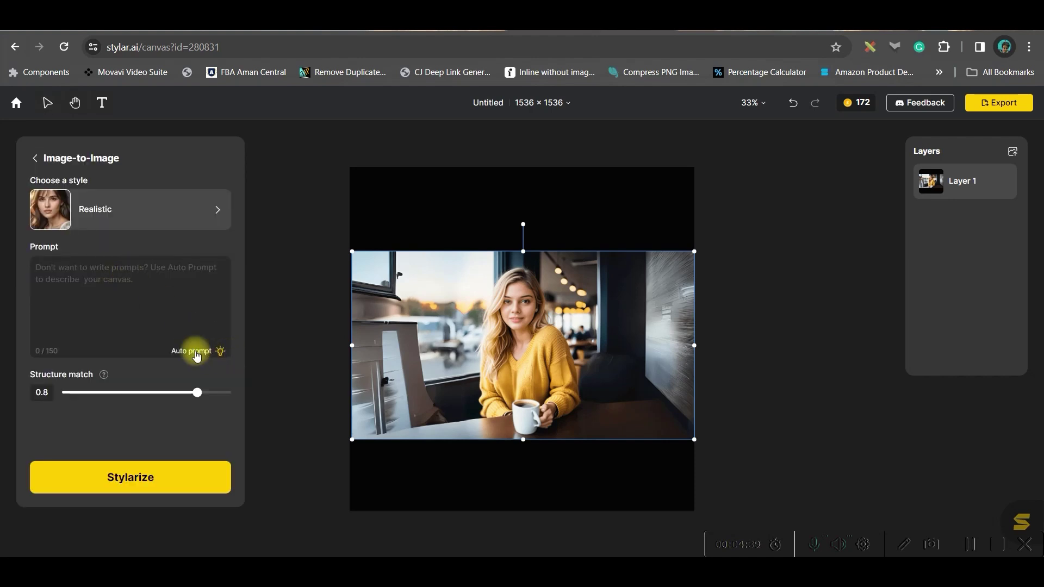
{"action": "left_click", "coordinate": [107, 211]}
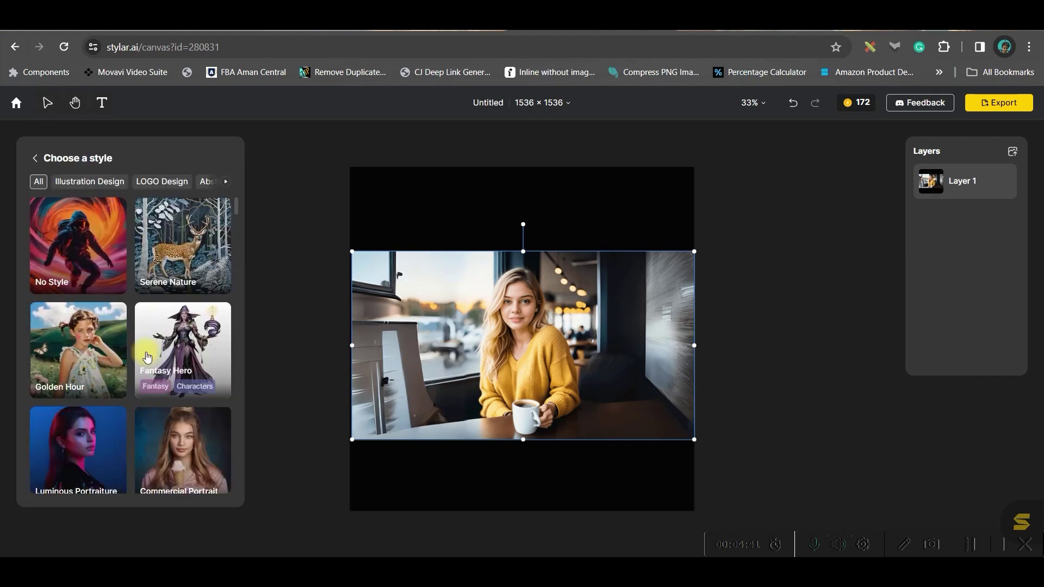
{"action": "scroll", "coordinate": [117, 435], "scroll_direction": "down", "scroll_amount": 5}
{"action": "scroll", "coordinate": [117, 423], "scroll_direction": "down", "scroll_amount": 6}
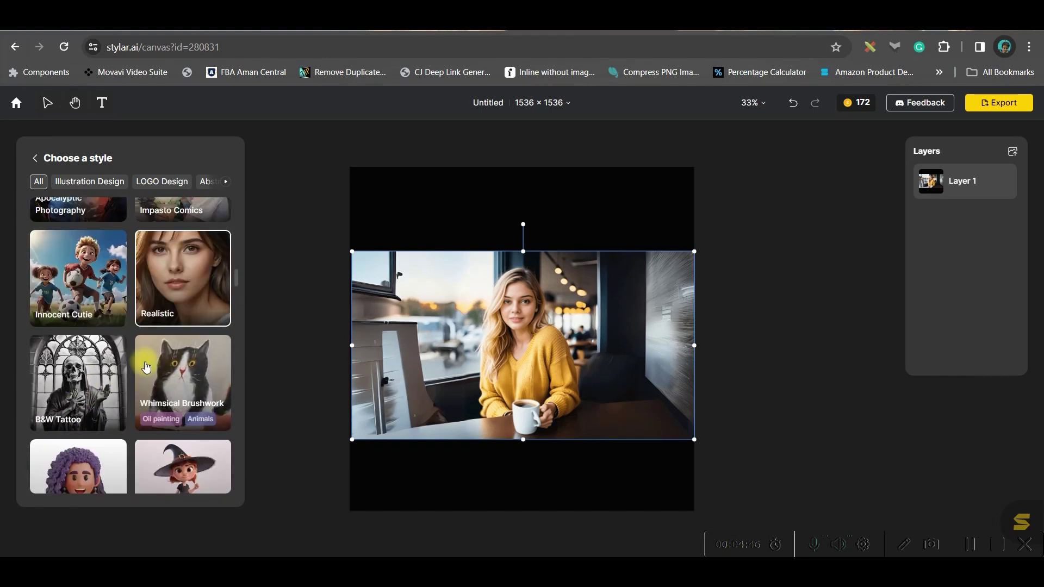
{"action": "scroll", "coordinate": [87, 334], "scroll_direction": "down", "scroll_amount": 10}
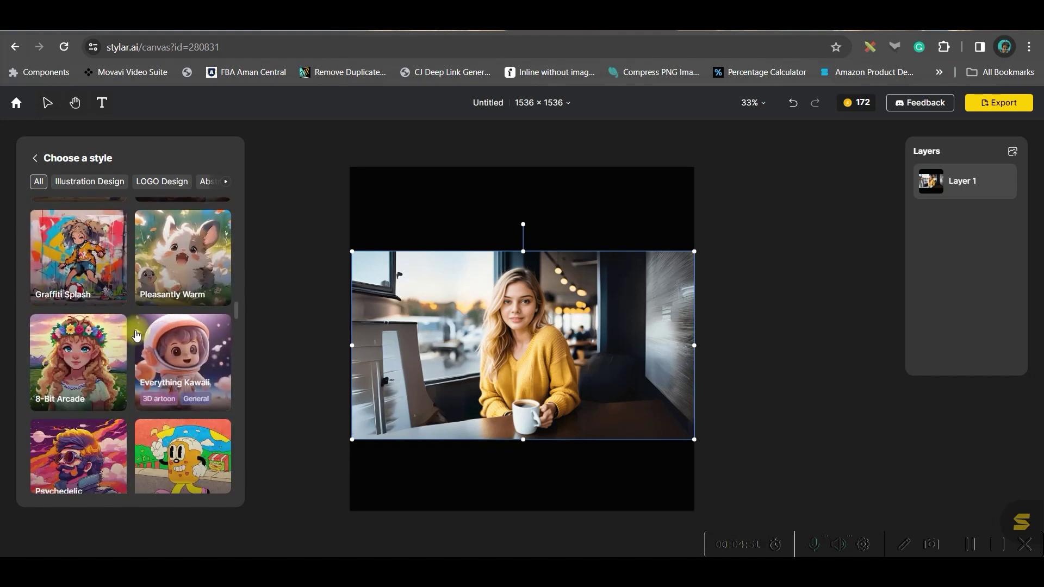
{"action": "scroll", "coordinate": [158, 324], "scroll_direction": "down", "scroll_amount": 2}
{"action": "scroll", "coordinate": [109, 304], "scroll_direction": "up", "scroll_amount": 10}
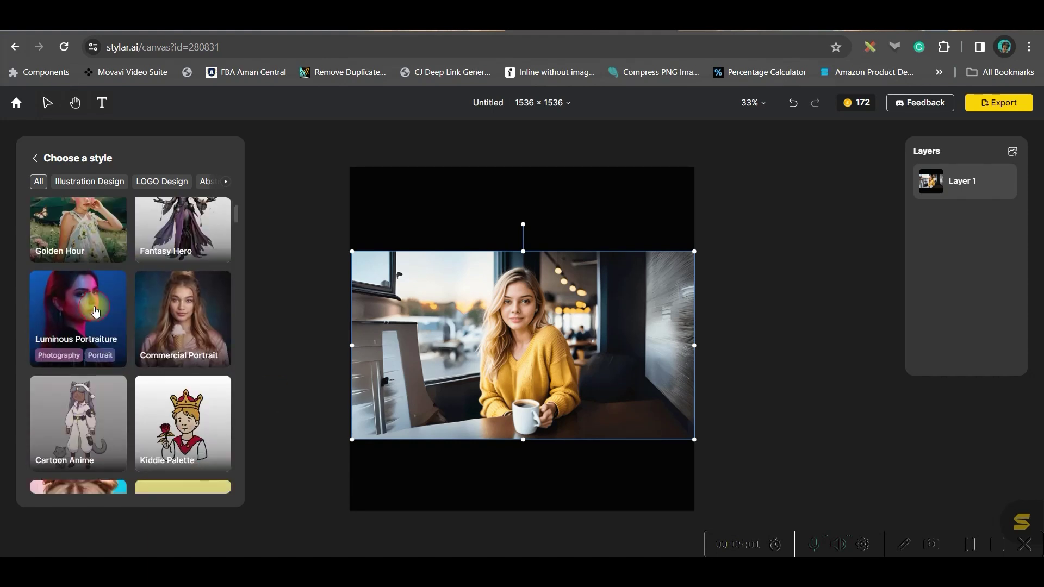
{"action": "left_click", "coordinate": [96, 311]}
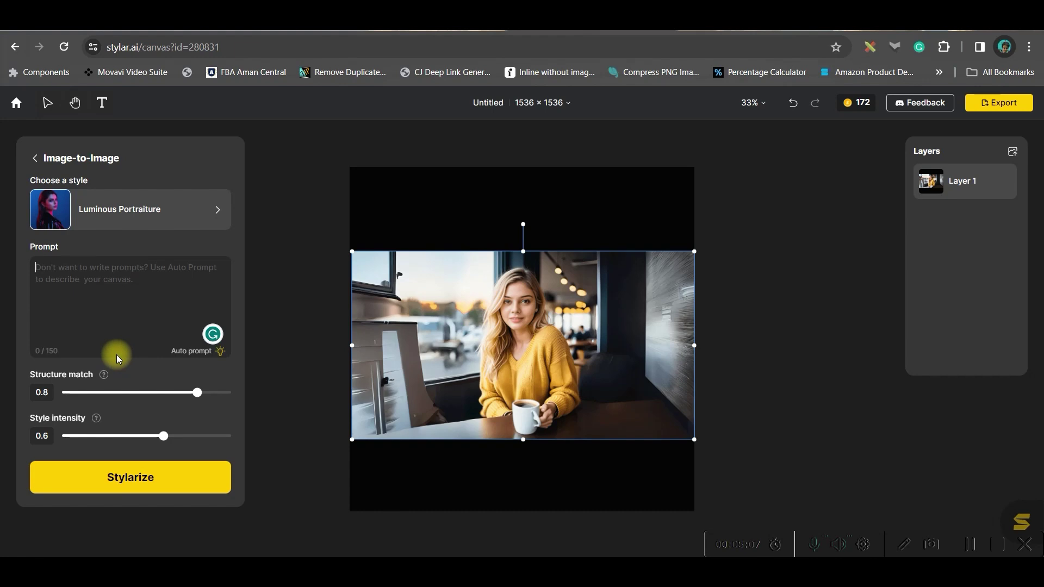
Step: Auto-generate the prompt, change 'yellow' to 'Red', and set structure match to 1
{"action": "left_click", "coordinate": [207, 284]}
{"action": "left_click", "coordinate": [220, 352]}
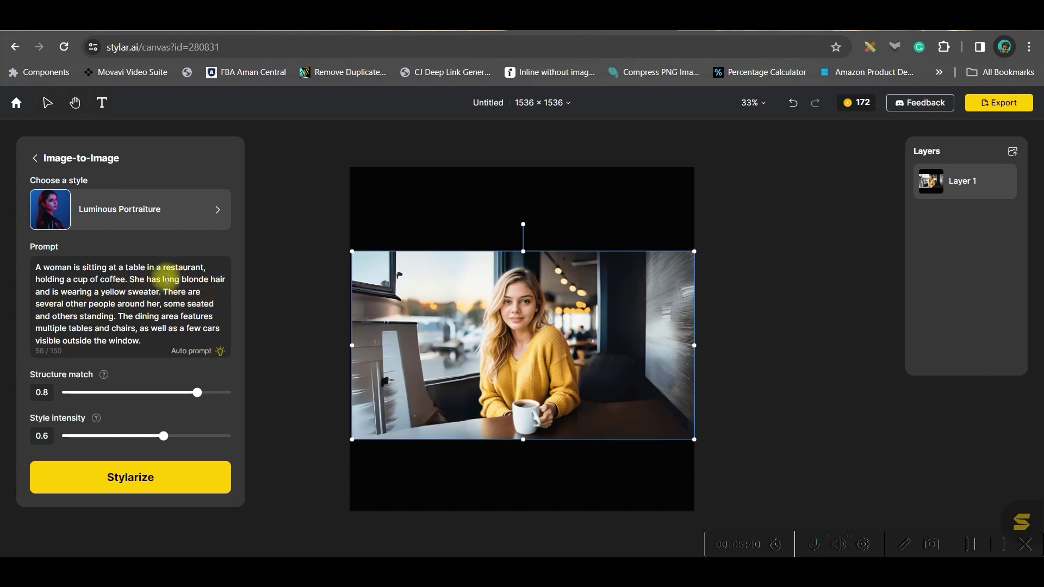
{"action": "left_click_drag", "start_coordinate": [181, 279], "coordinate": [214, 278]}
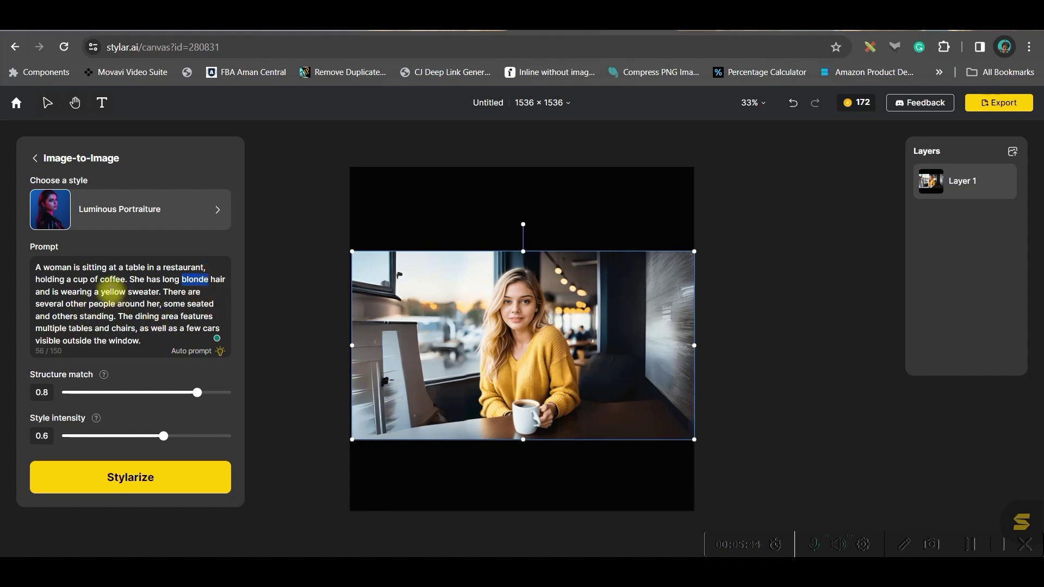
{"action": "left_click_drag", "start_coordinate": [100, 292], "coordinate": [126, 292]}
{"action": "type", "text": "Red"}
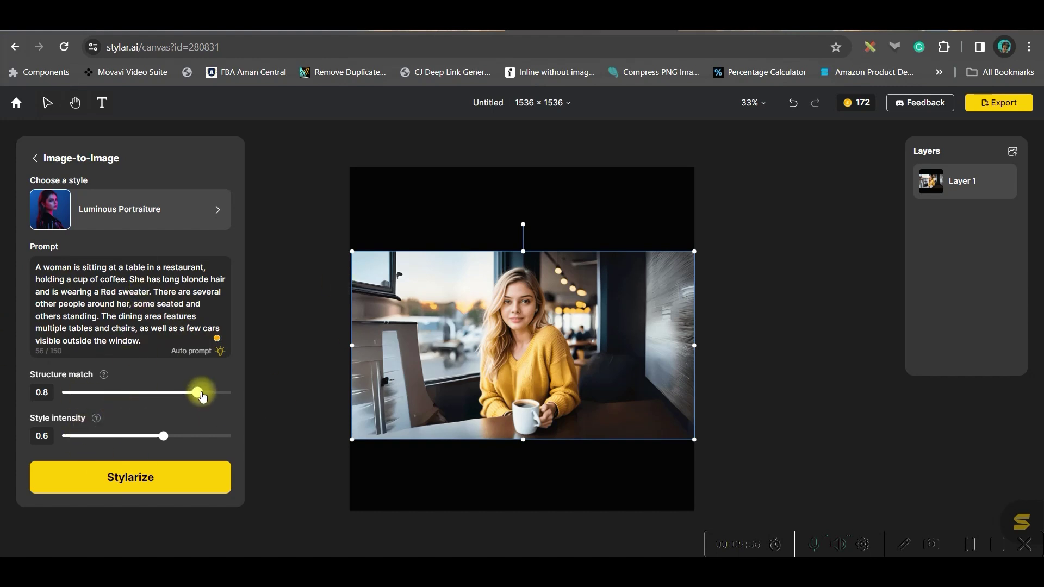
{"action": "left_click_drag", "start_coordinate": [197, 392], "coordinate": [231, 392]}
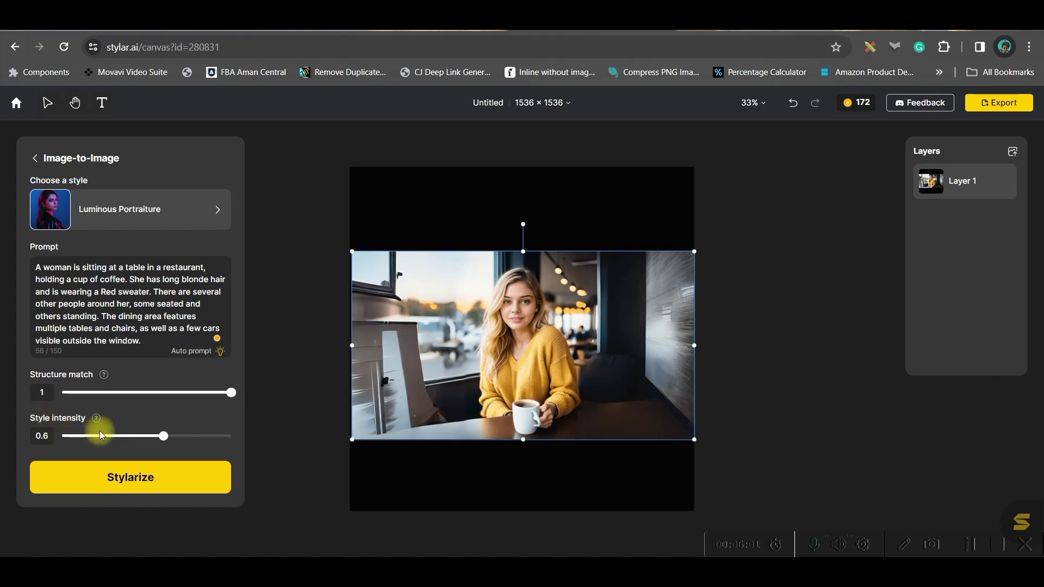
Step: Run Stylarize to generate four Luminous Portraiture red-sweater results
{"action": "left_click", "coordinate": [127, 484]}
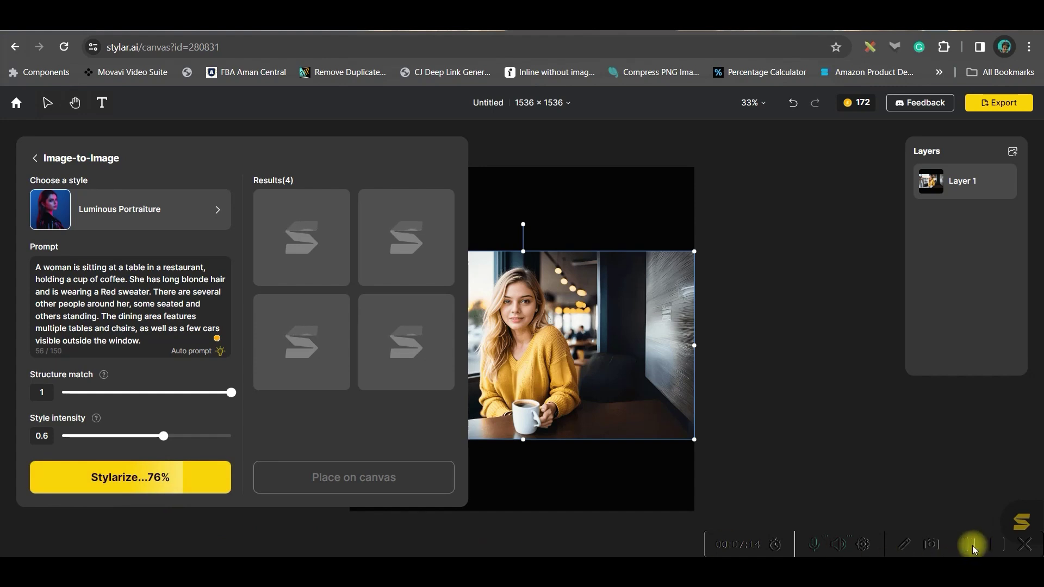
{"action": "mouse_move", "coordinate": [313, 212]}
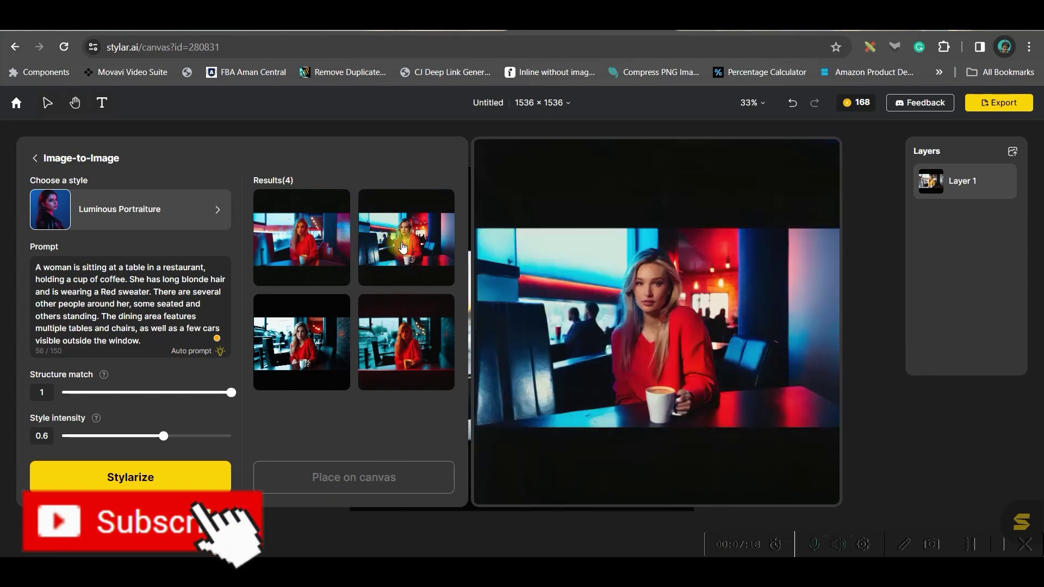
Step: Select results 3, 4 and 2 and place them on the canvas
{"action": "left_click", "coordinate": [310, 337]}
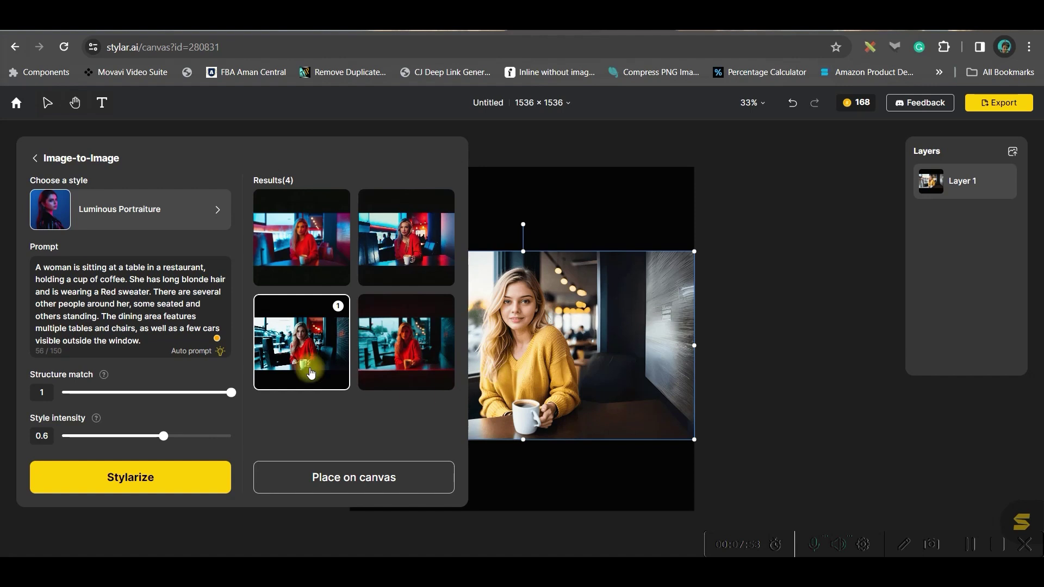
{"action": "mouse_move", "coordinate": [313, 360]}
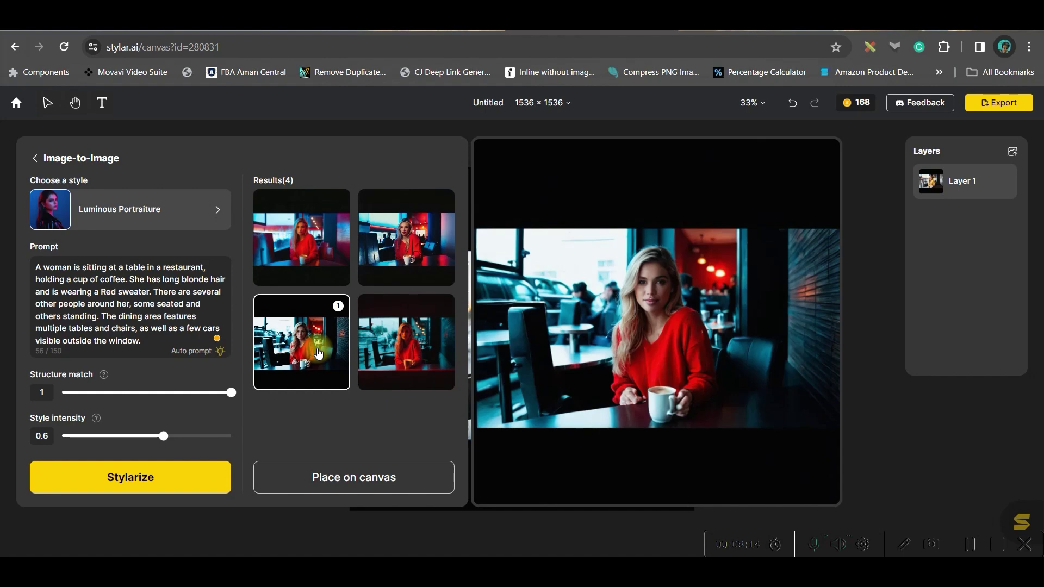
{"action": "left_click", "coordinate": [318, 353]}
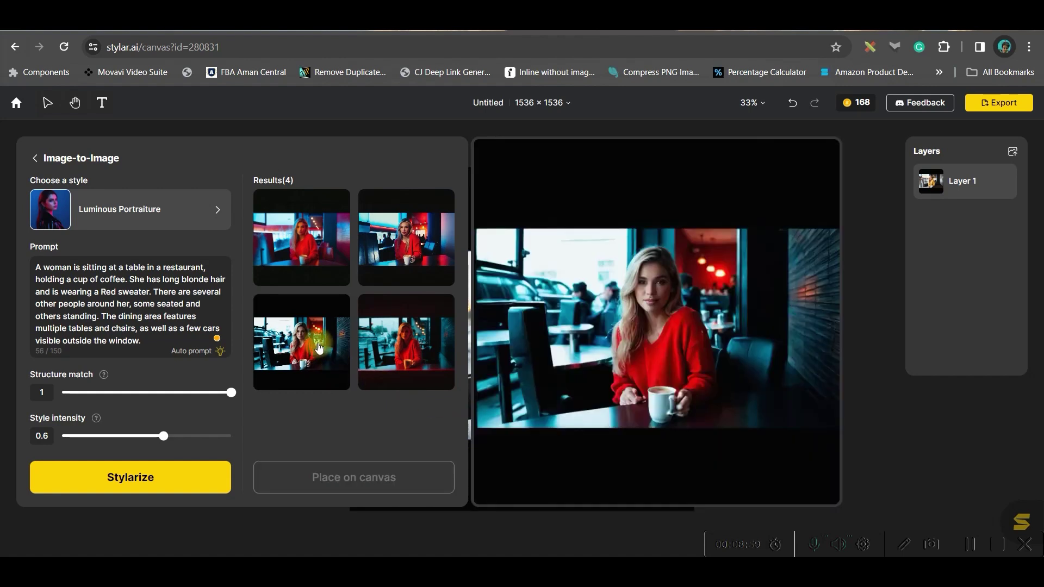
{"action": "left_click", "coordinate": [316, 341]}
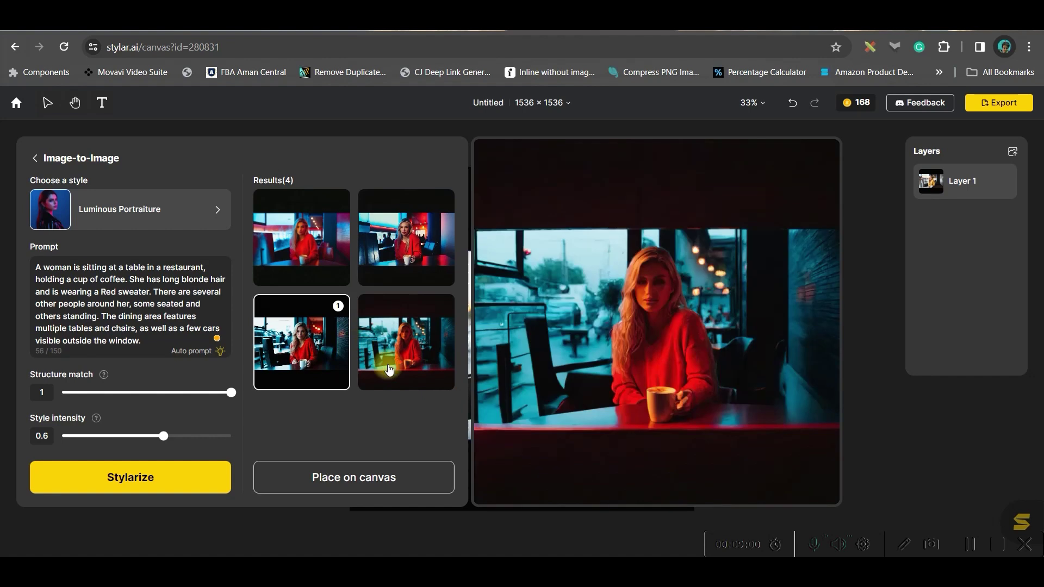
{"action": "left_click", "coordinate": [403, 337]}
{"action": "left_click", "coordinate": [422, 250]}
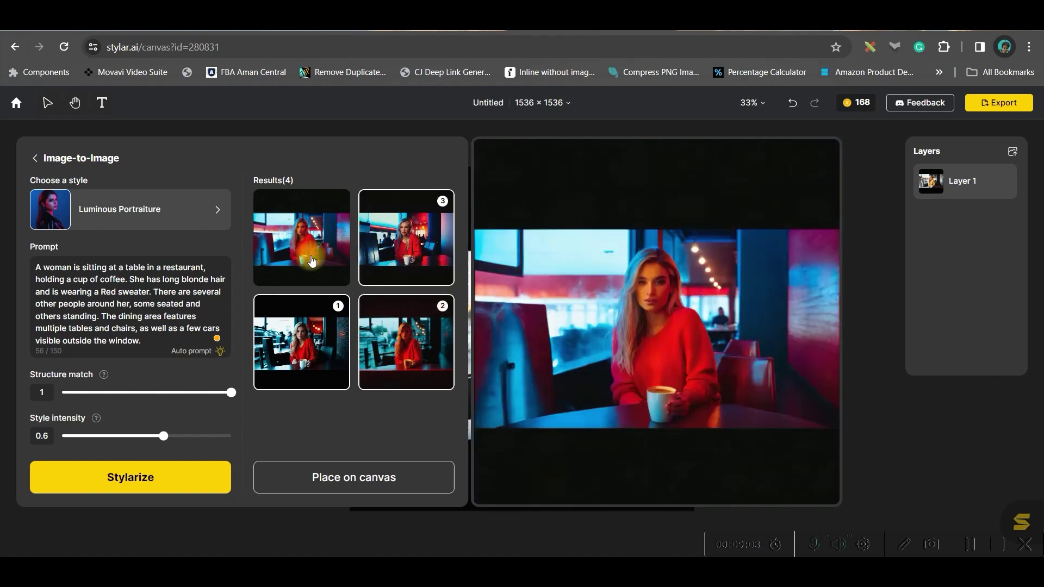
{"action": "left_click", "coordinate": [337, 484]}
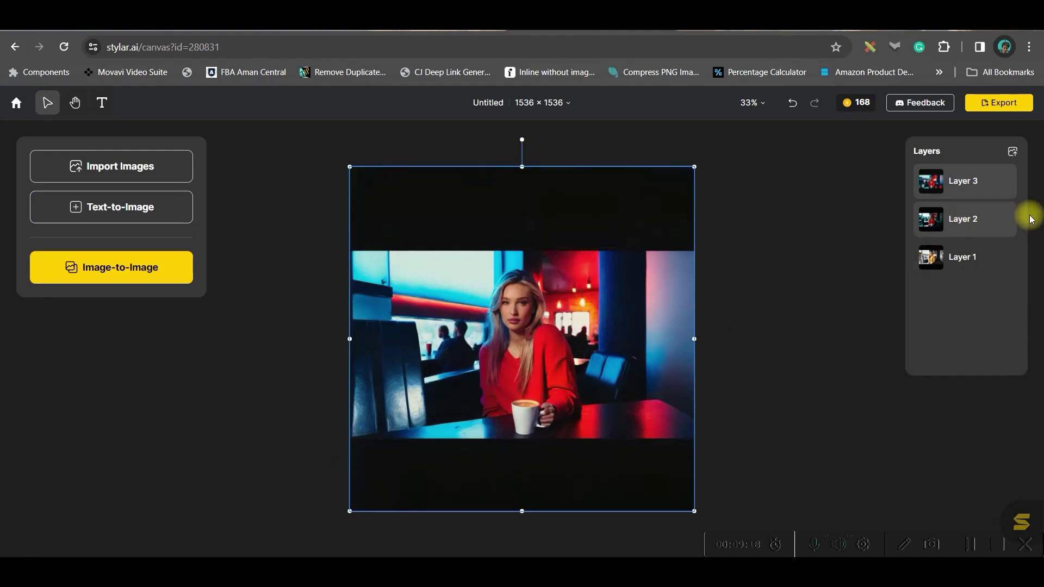
Step: Move Layer 1 to the top of the stack and leave only Layer 2 visible
{"action": "left_click", "coordinate": [971, 225]}
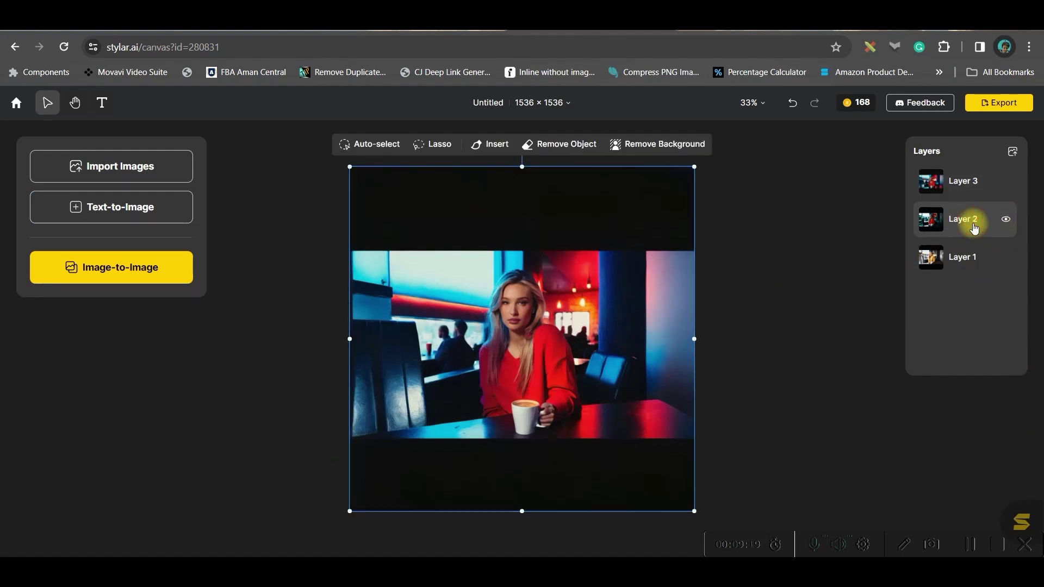
{"action": "left_click", "coordinate": [1005, 220]}
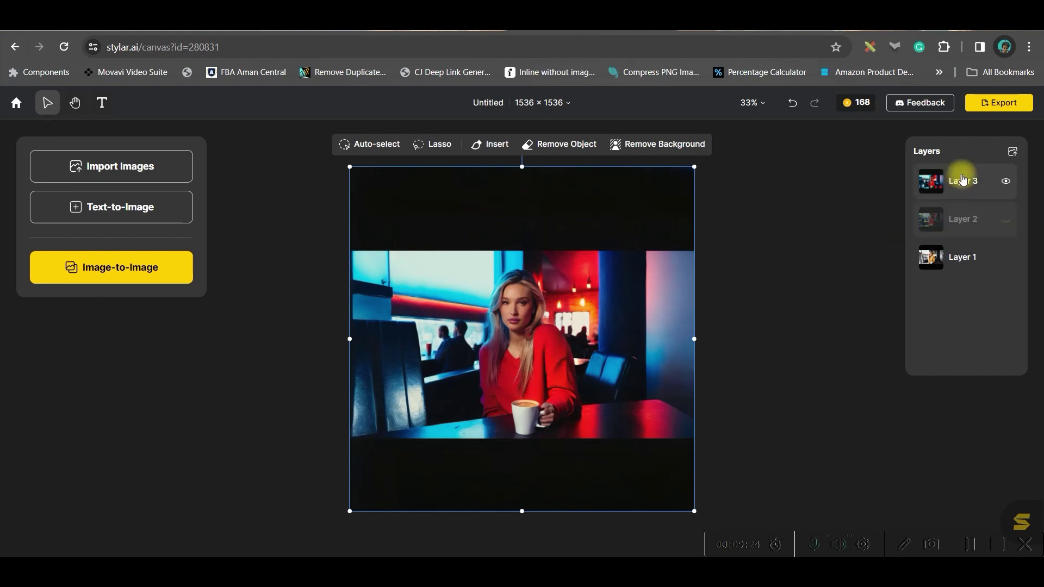
{"action": "left_click", "coordinate": [1005, 181]}
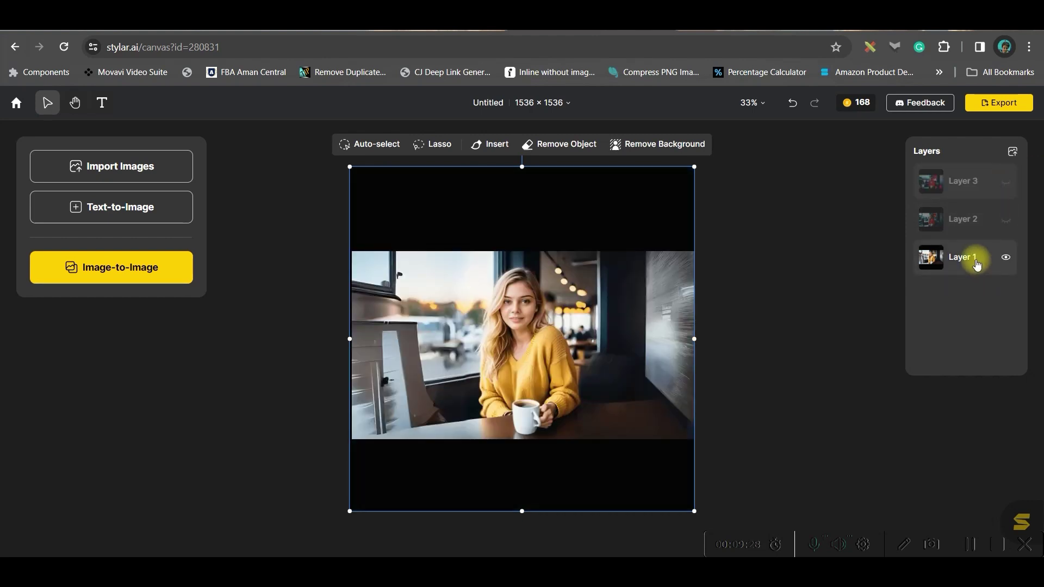
{"action": "left_click_drag", "start_coordinate": [975, 263], "coordinate": [964, 282]}
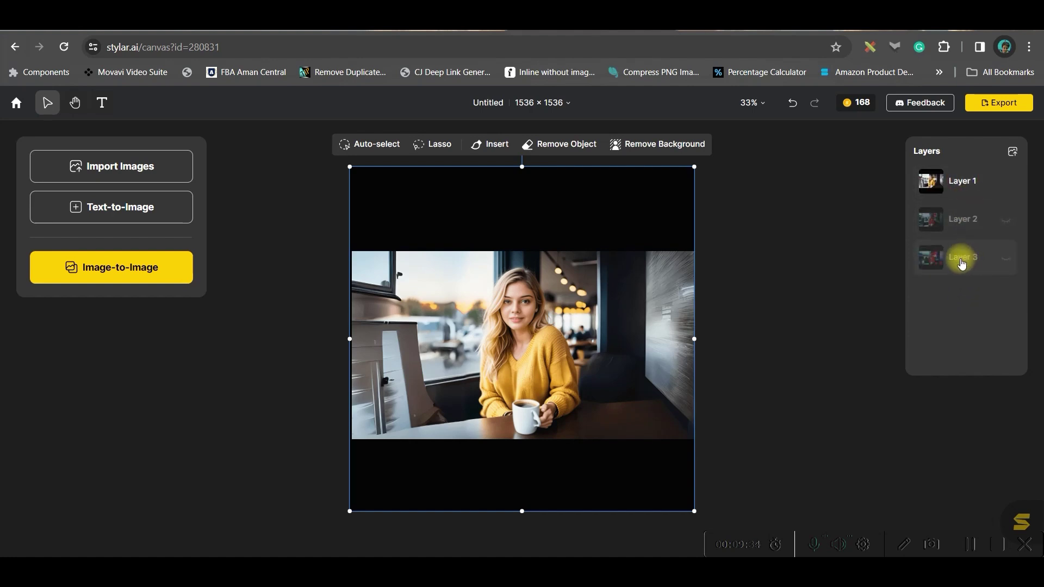
{"action": "left_click", "coordinate": [972, 217]}
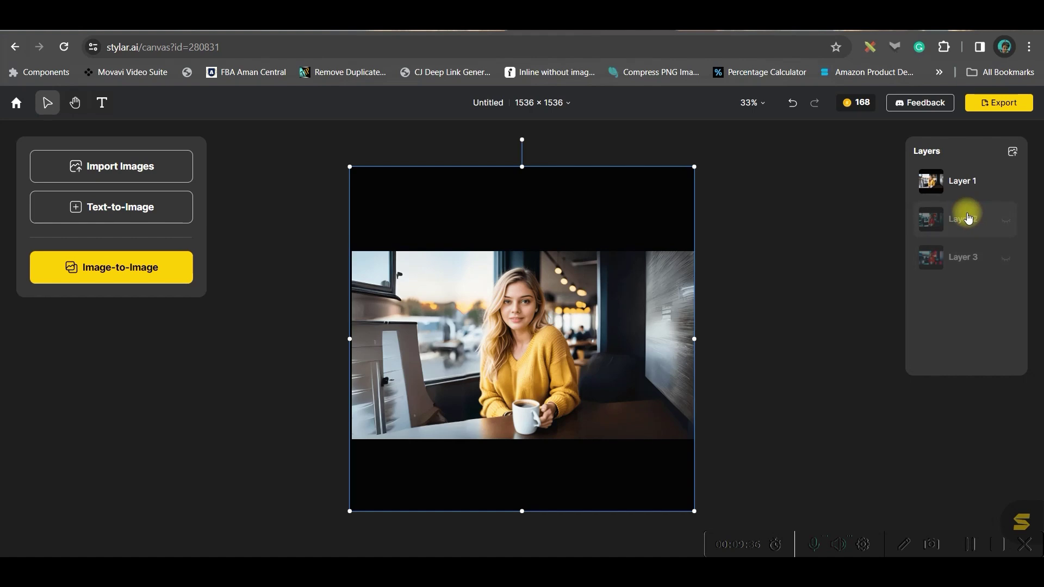
{"action": "left_click", "coordinate": [1006, 222]}
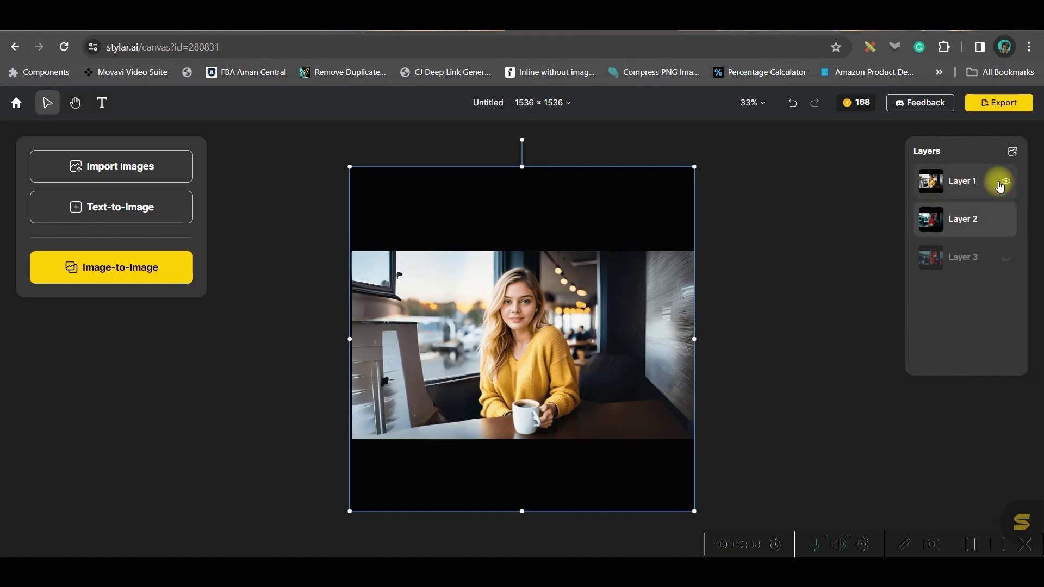
{"action": "left_click", "coordinate": [1005, 182]}
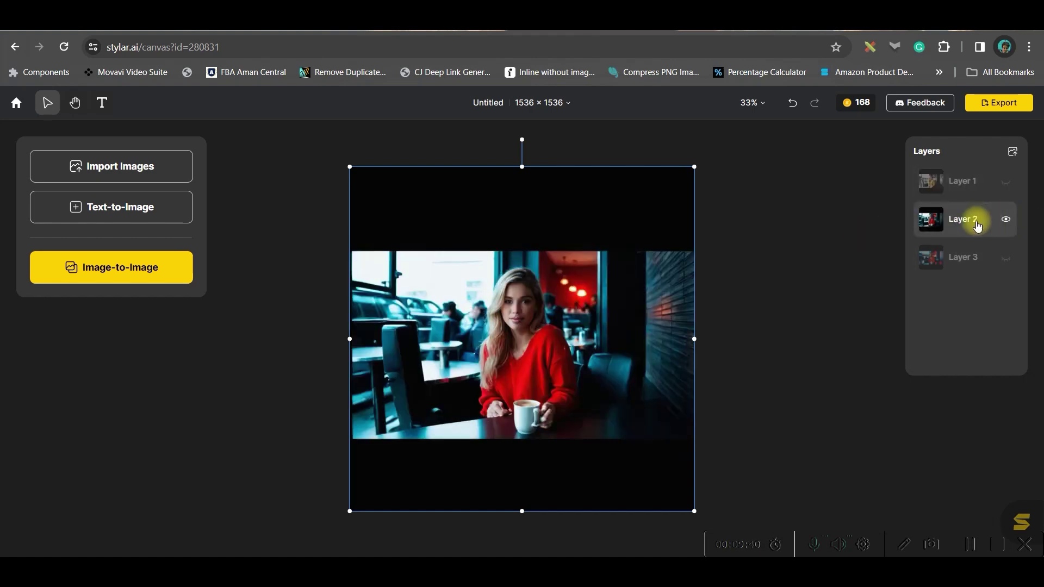
Step: Export the red-sweater café image from Stylar.ai as a PNG at 2x image size
{"action": "left_click", "coordinate": [1001, 108]}
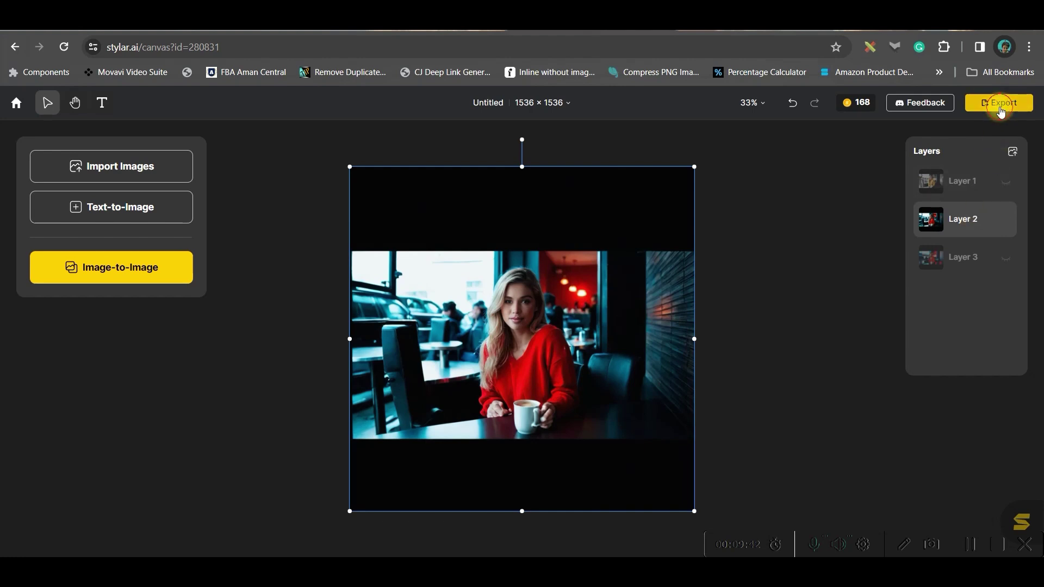
{"action": "left_click", "coordinate": [978, 153]}
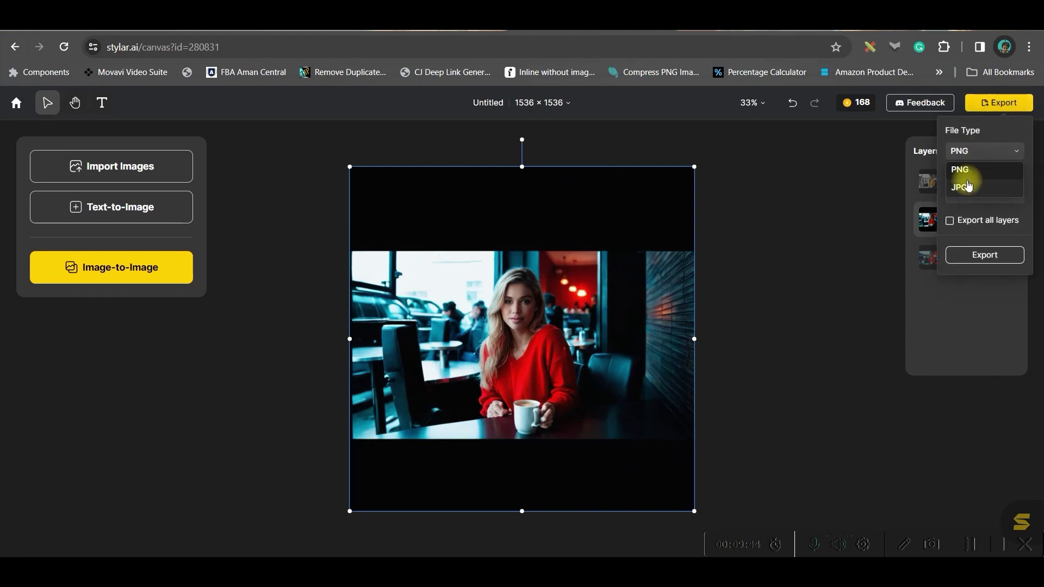
{"action": "left_click", "coordinate": [972, 167]}
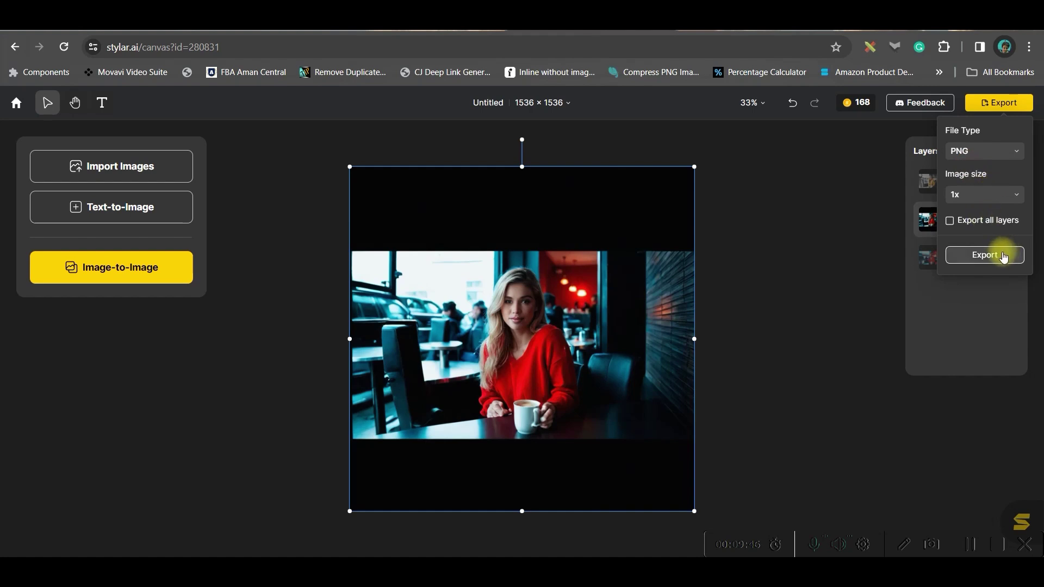
{"action": "left_click", "coordinate": [1014, 197]}
{"action": "left_click", "coordinate": [989, 231]}
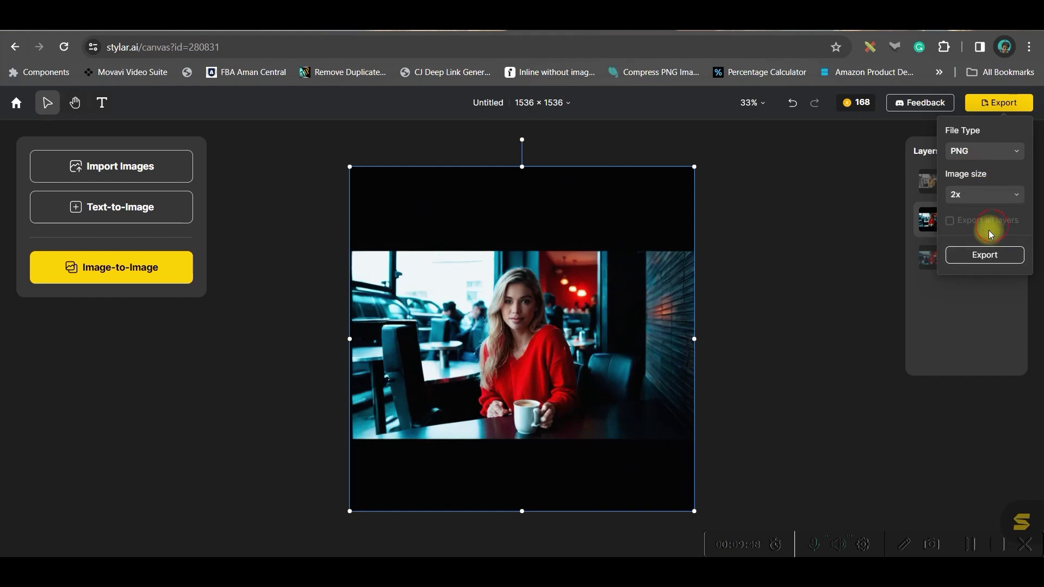
{"action": "left_click", "coordinate": [988, 194]}
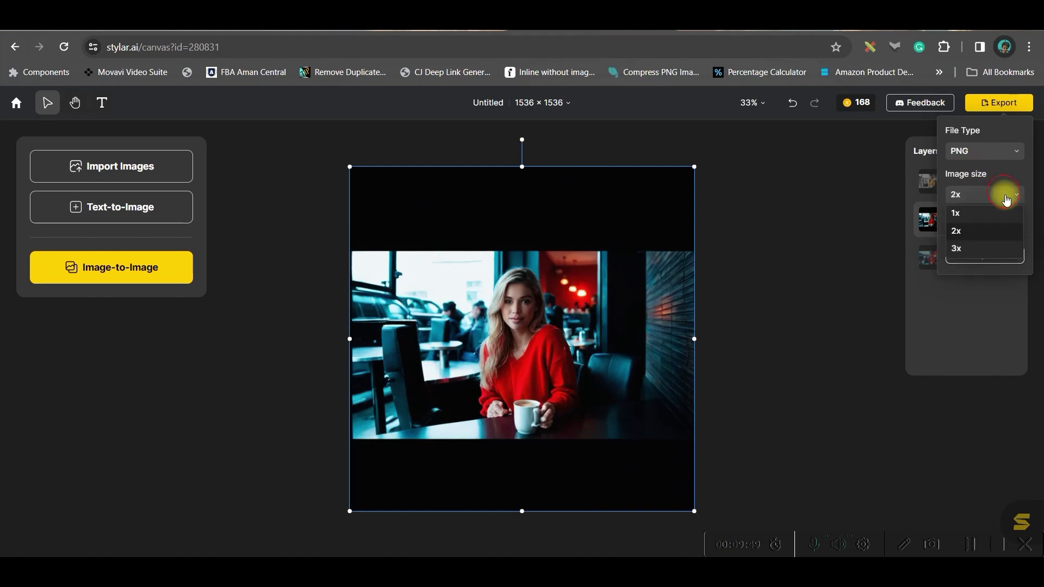
{"action": "left_click", "coordinate": [973, 248]}
{"action": "left_click", "coordinate": [973, 194]}
{"action": "left_click", "coordinate": [964, 231]}
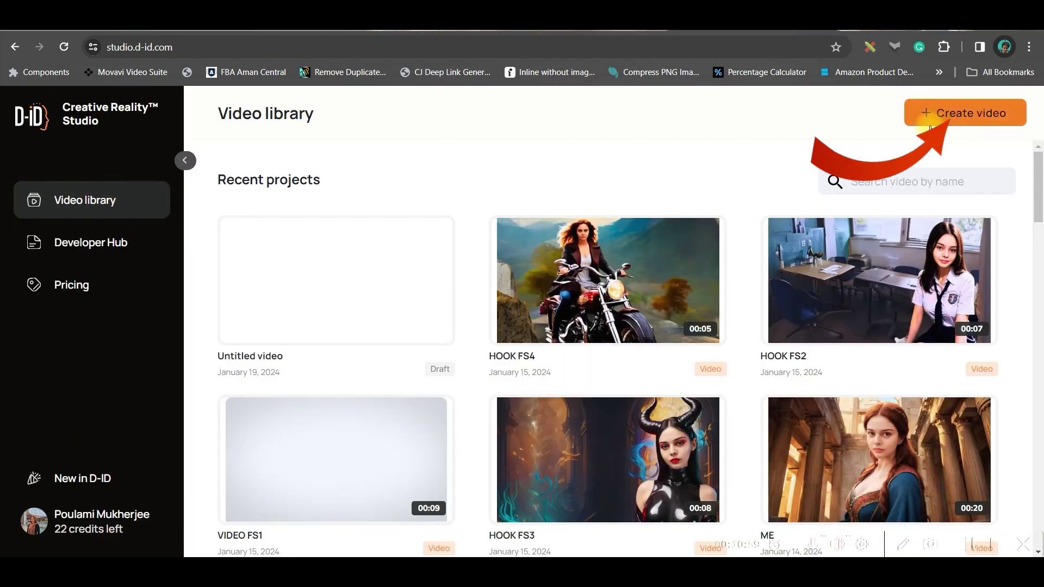
Step: Create a new D-ID video with Pixer 3D_.png uploaded as the presenter, and set the aspect ratio to Fit
{"action": "left_click", "coordinate": [370, 307]}
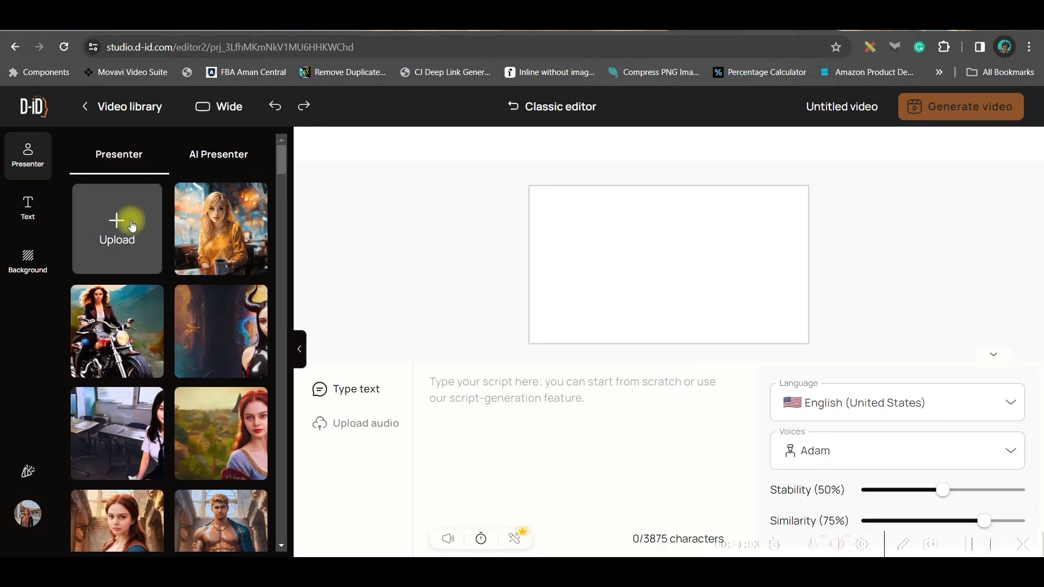
{"action": "left_click", "coordinate": [121, 220]}
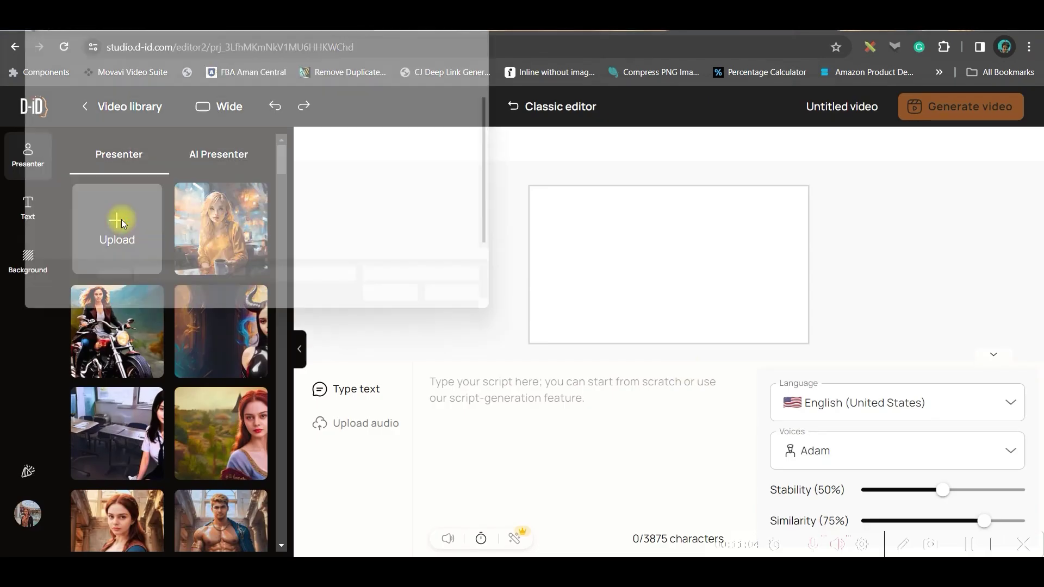
{"action": "left_click", "coordinate": [462, 130]}
{"action": "left_click", "coordinate": [412, 312]}
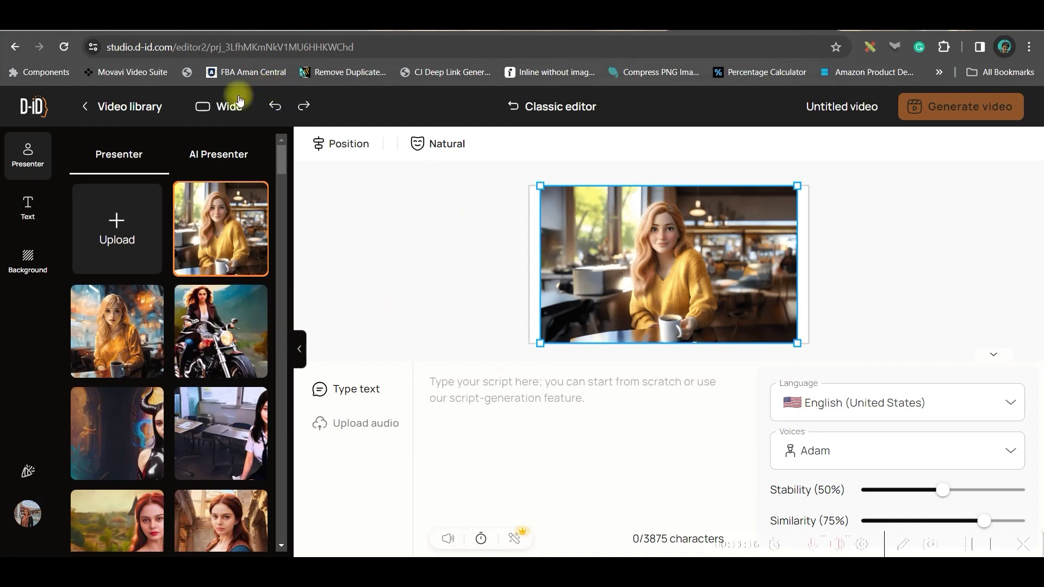
{"action": "left_click", "coordinate": [231, 107]}
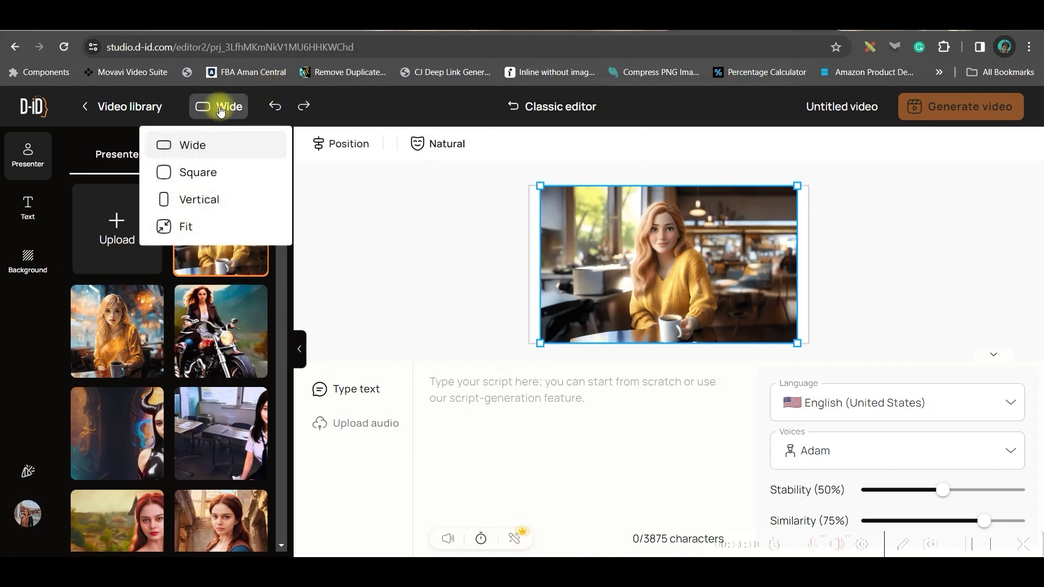
{"action": "left_click", "coordinate": [180, 226]}
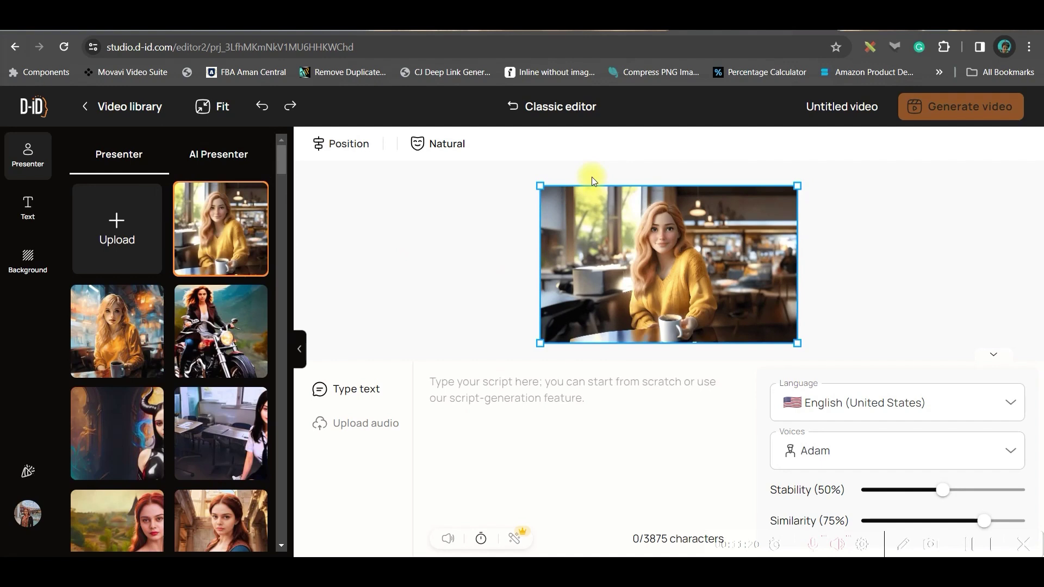
Step: Upload audio.wav as the presenter's 7-second voice track, then glance at the Type text option
{"action": "left_click", "coordinate": [379, 429]}
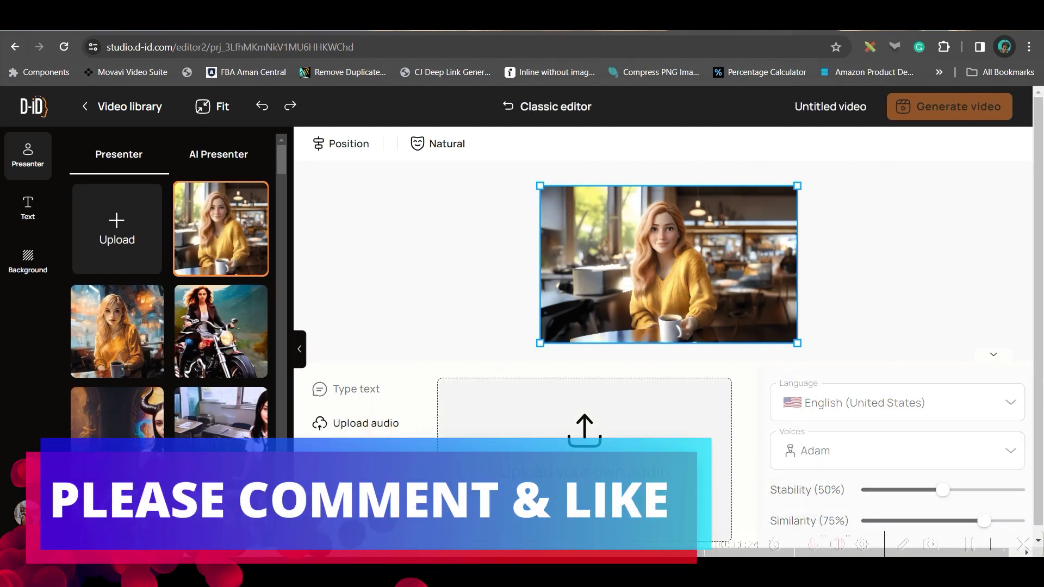
{"action": "left_click", "coordinate": [585, 435]}
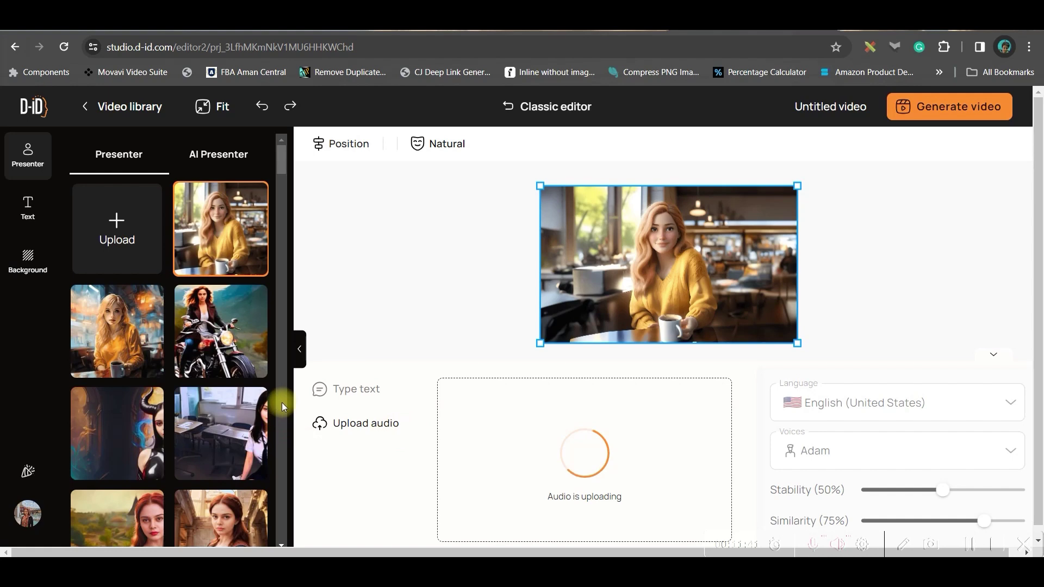
{"action": "left_click", "coordinate": [357, 395]}
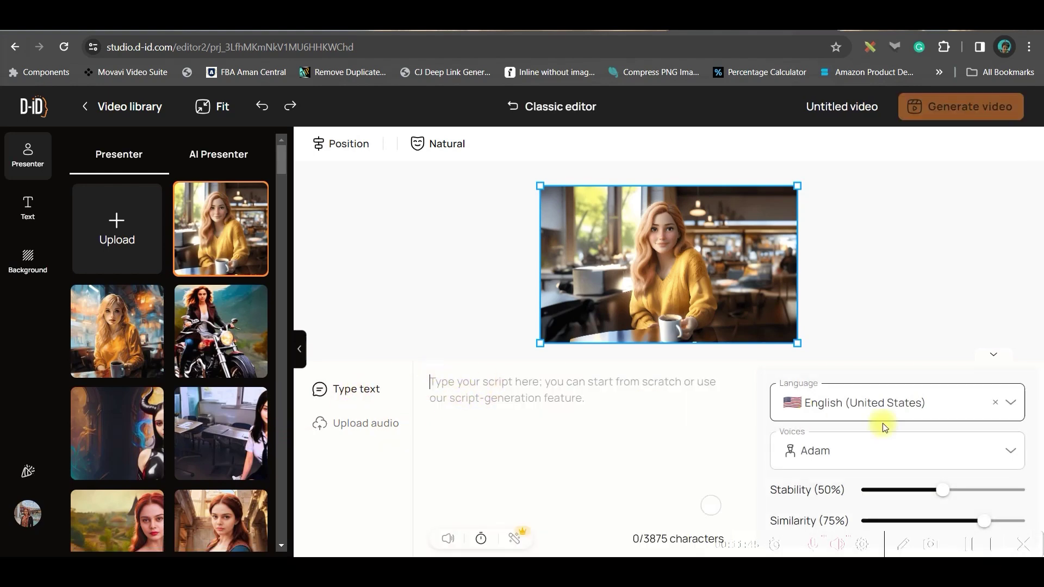
Step: Look through the available speech languages and the list of voices
{"action": "left_click", "coordinate": [1010, 416]}
{"action": "scroll", "coordinate": [927, 266], "scroll_direction": "up", "scroll_amount": 5}
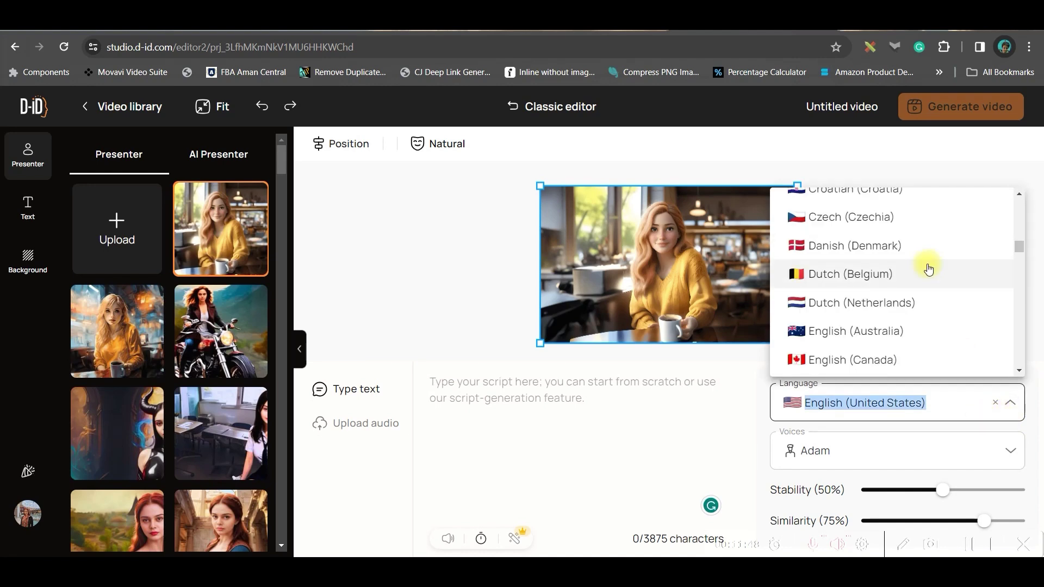
{"action": "scroll", "coordinate": [955, 303], "scroll_direction": "down", "scroll_amount": 7}
{"action": "left_click", "coordinate": [1009, 450]}
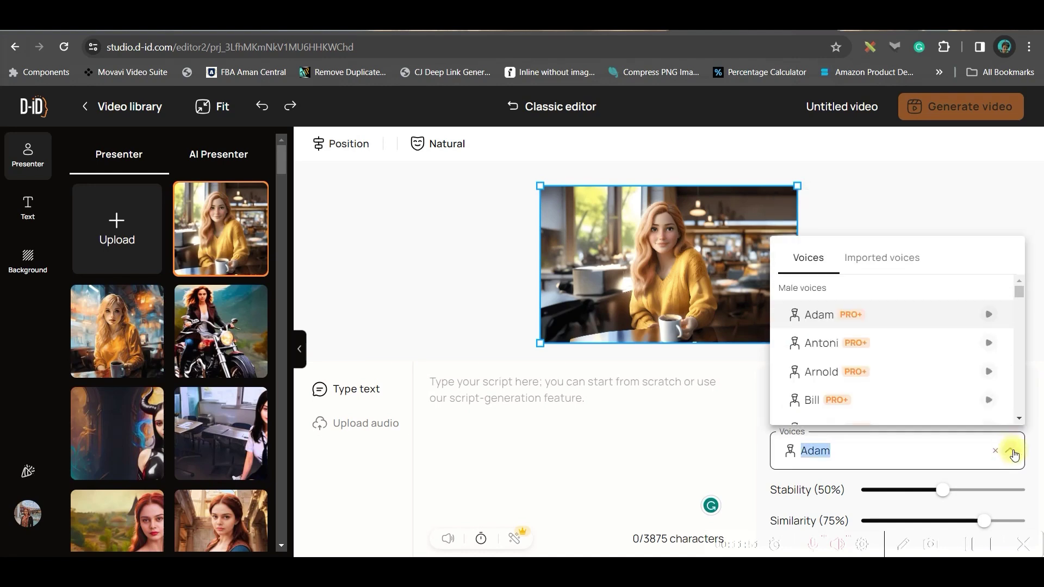
{"action": "scroll", "coordinate": [957, 366], "scroll_direction": "down", "scroll_amount": 3}
{"action": "scroll", "coordinate": [958, 367], "scroll_direction": "down", "scroll_amount": 6}
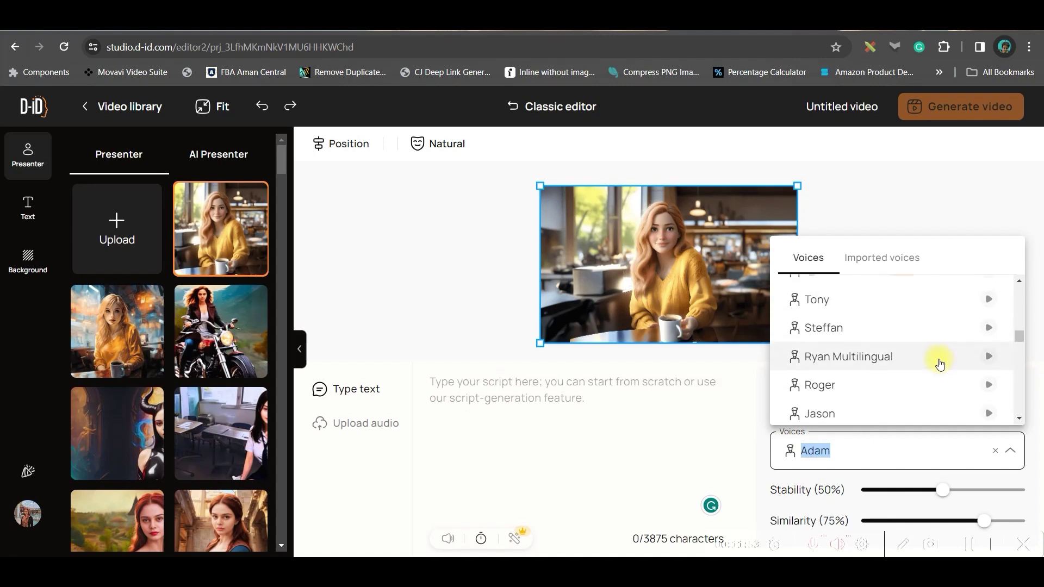
{"action": "scroll", "coordinate": [908, 354], "scroll_direction": "down", "scroll_amount": 2}
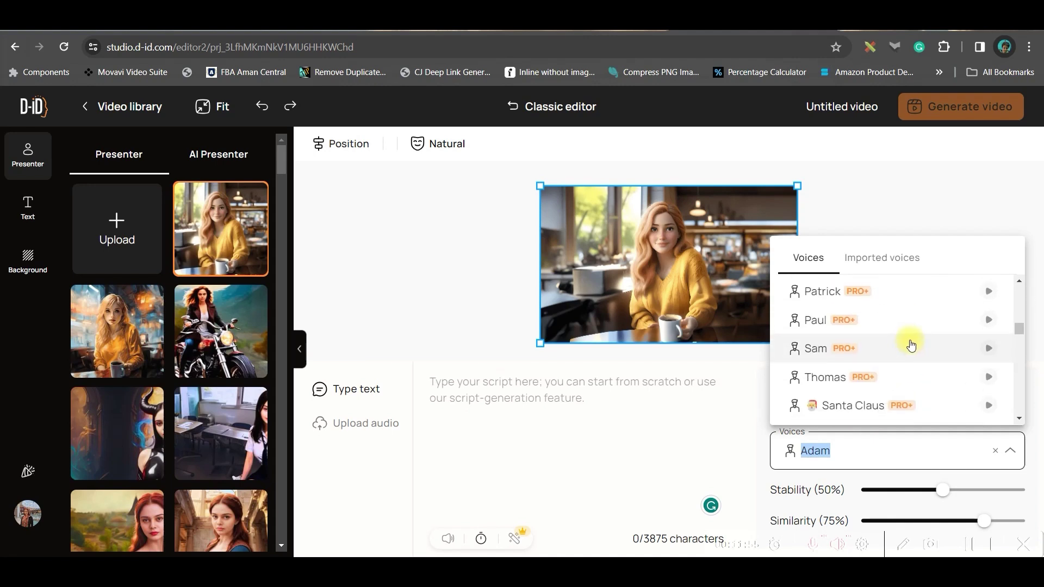
{"action": "scroll", "coordinate": [897, 343], "scroll_direction": "down", "scroll_amount": 3}
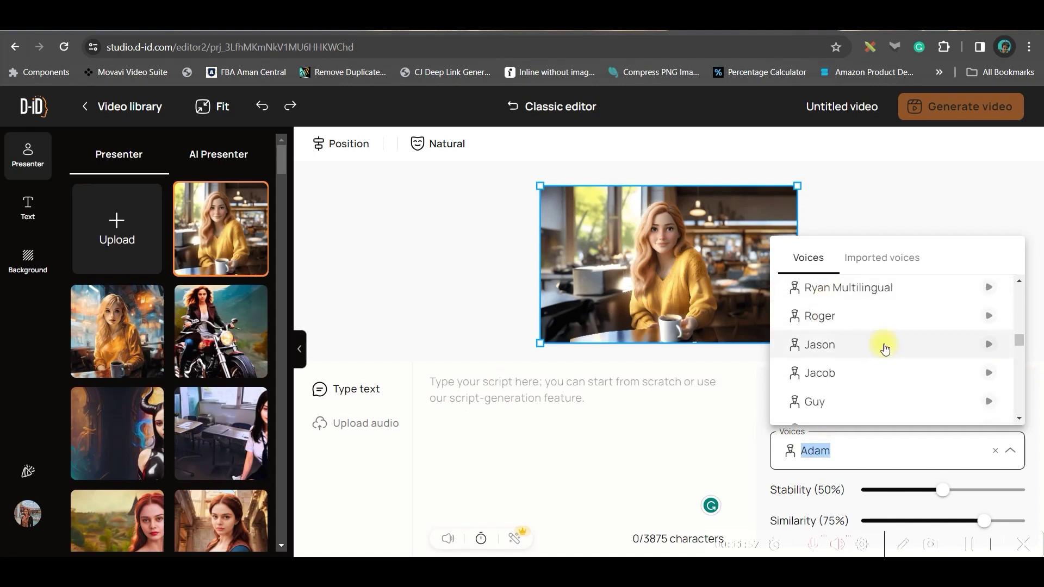
{"action": "scroll", "coordinate": [870, 392], "scroll_direction": "down", "scroll_amount": 5}
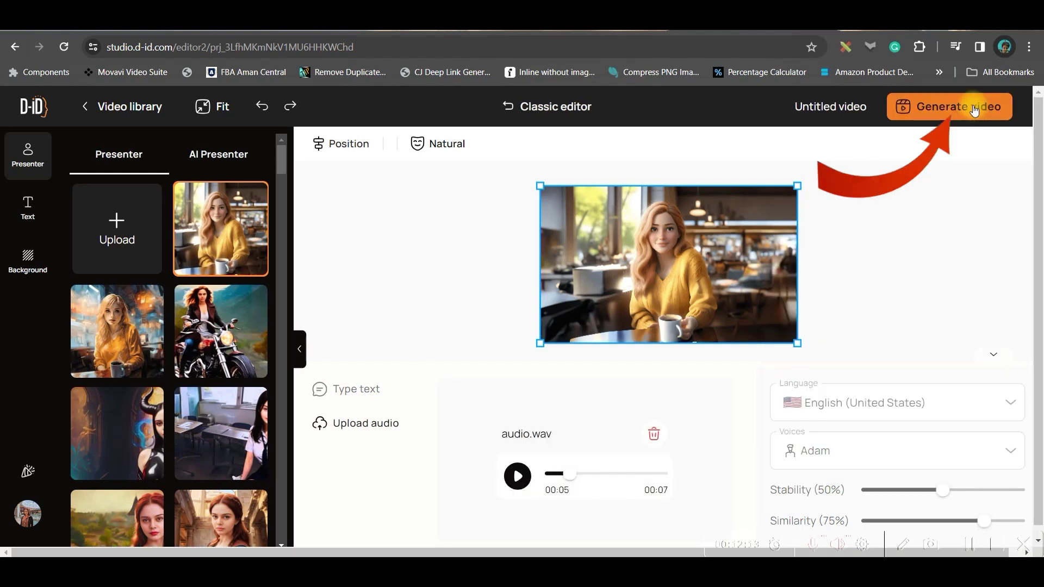
Step: Generate the talking-presenter video named Trial, spending 1 credit
{"action": "left_click", "coordinate": [973, 110]}
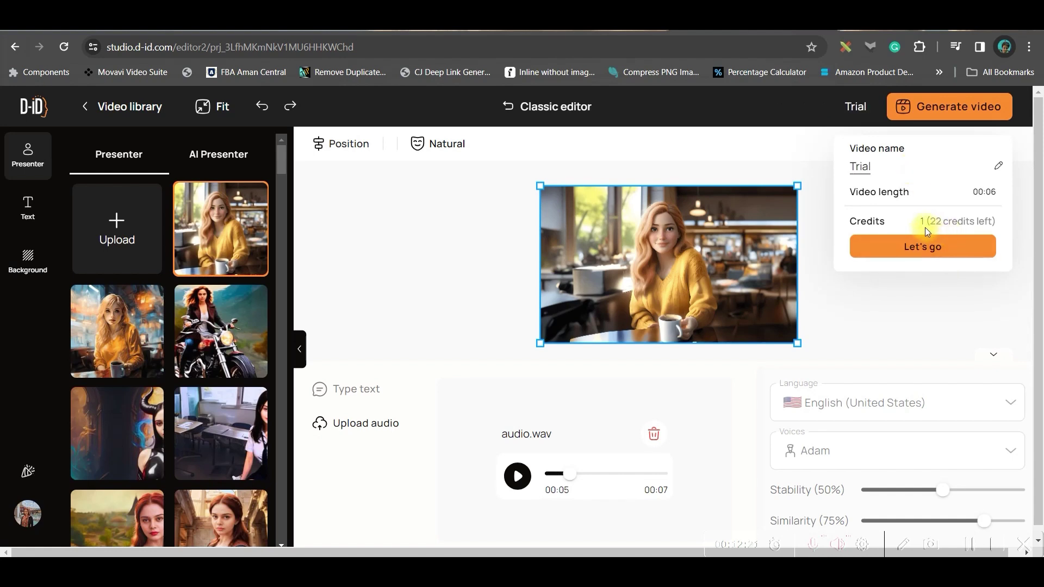
{"action": "left_click", "coordinate": [927, 247]}
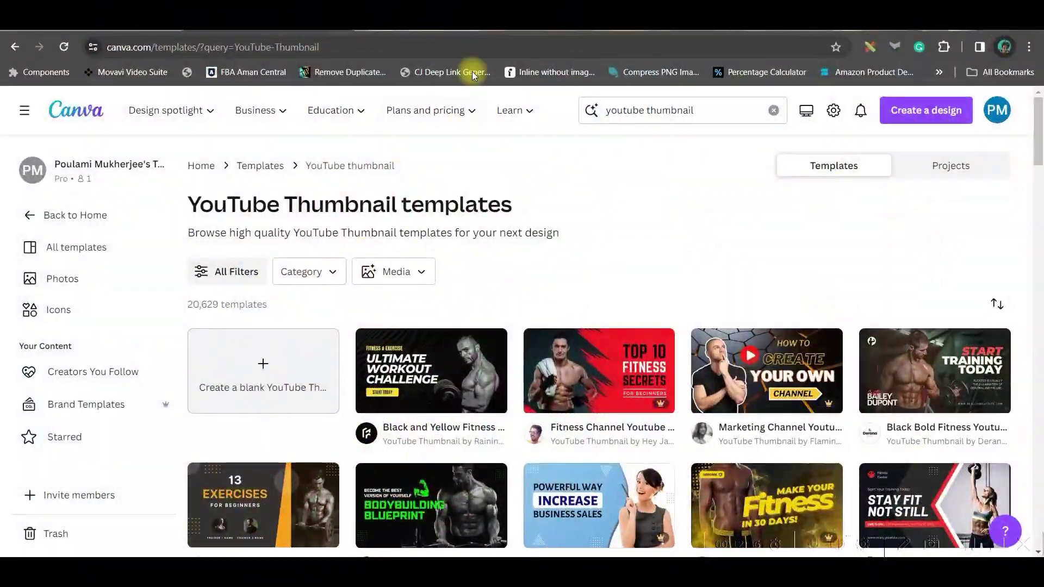
Step: Find the D-ID AI Presenters app in Canva's Apps and open it down to Generate presenter
{"action": "left_click", "coordinate": [22, 496]}
{"action": "type", "text": "Cartoonify"}
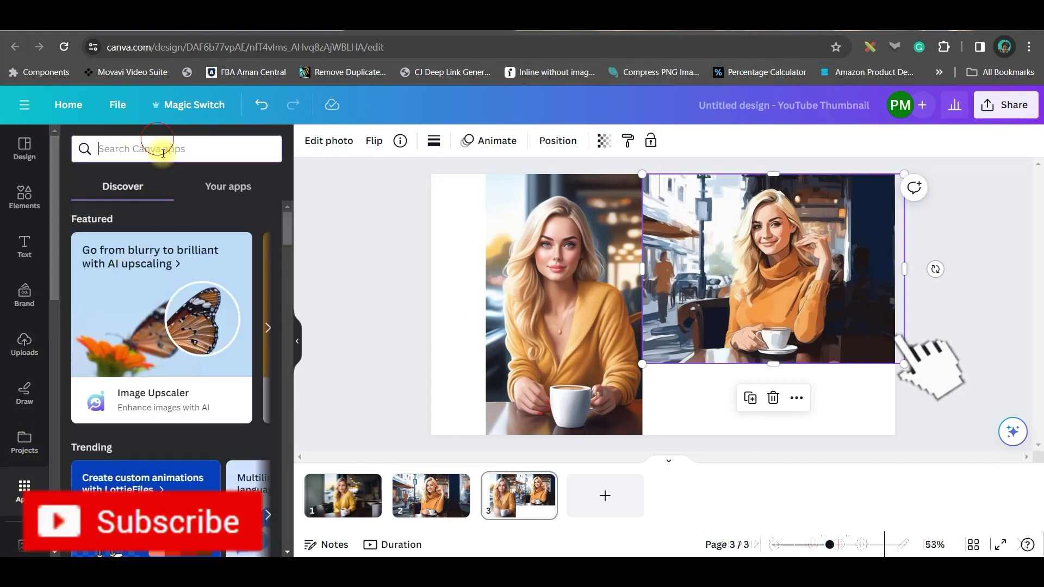
{"action": "type", "text": "D-ID"}
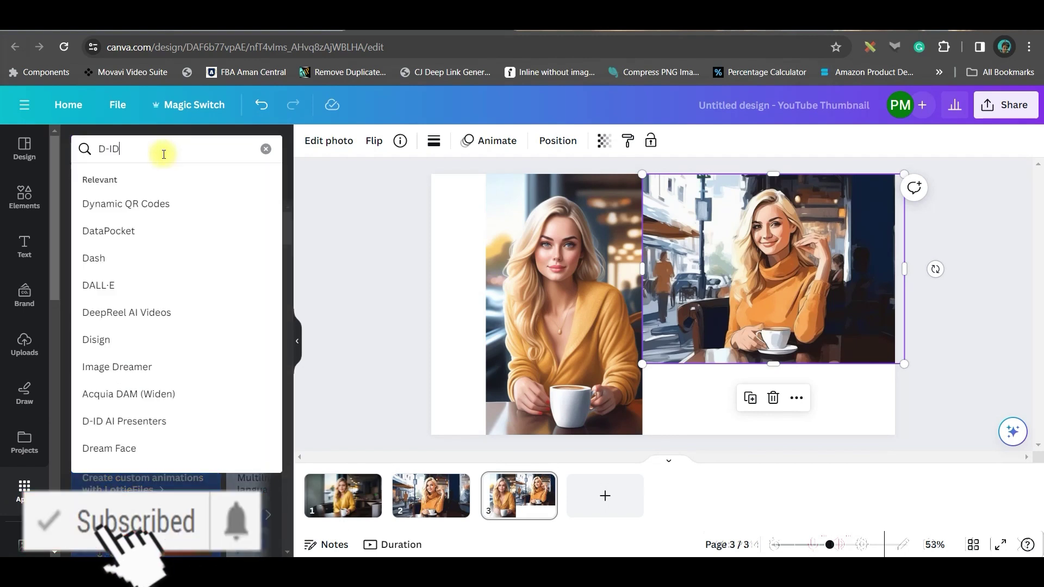
{"action": "key", "text": "Return"}
{"action": "left_click", "coordinate": [98, 194]}
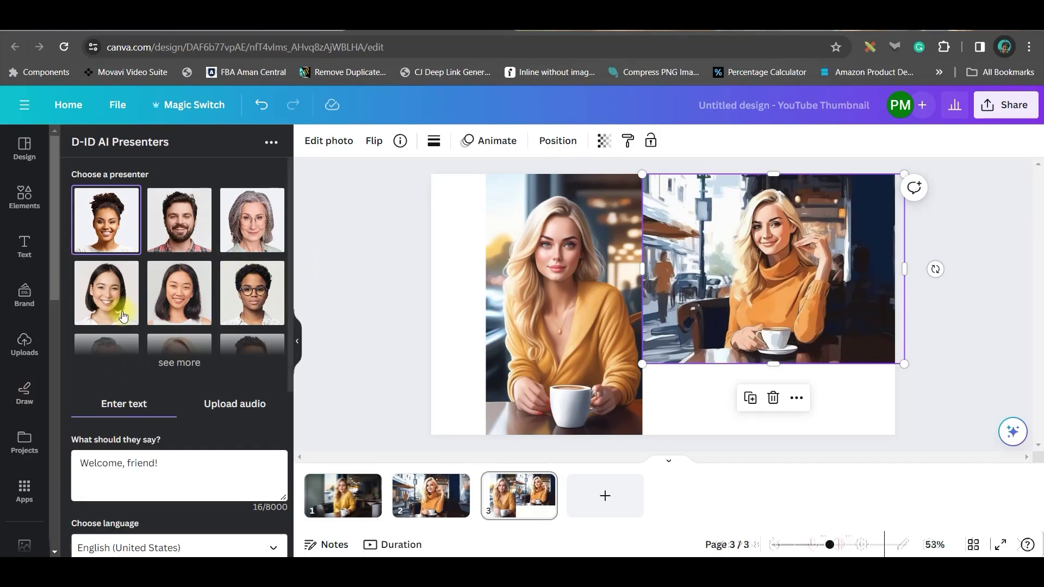
{"action": "scroll", "coordinate": [130, 293], "scroll_direction": "down", "scroll_amount": 5}
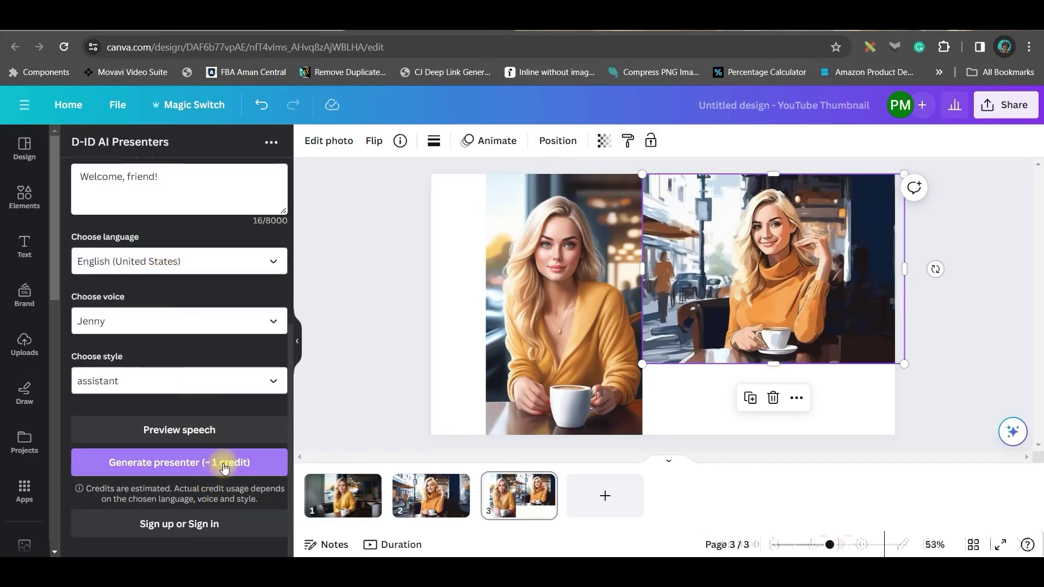